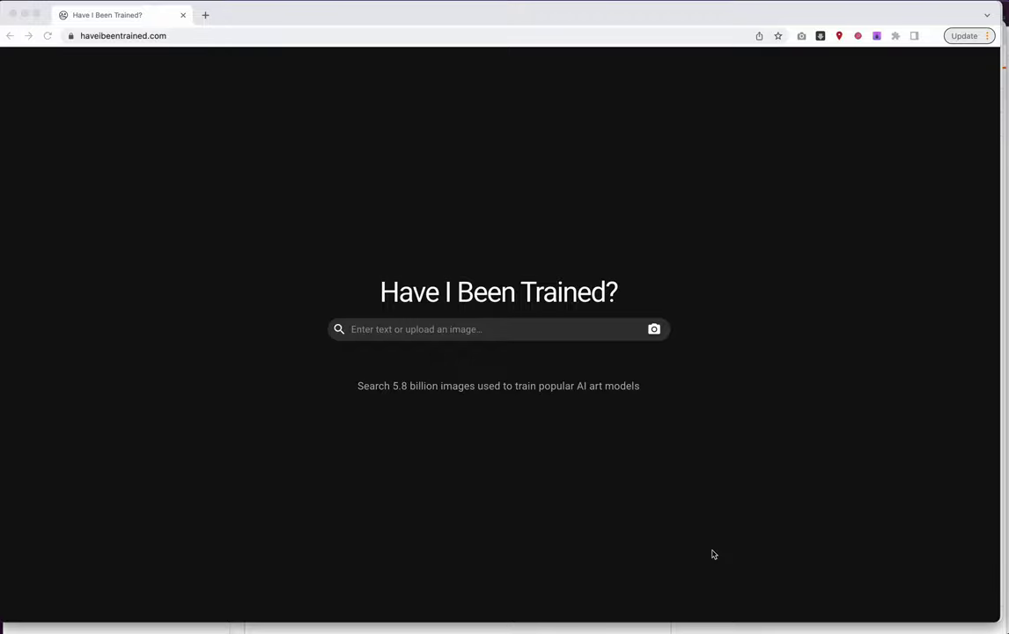
In a new tab, search for 'laion 5b' and open the LAION-5B announcement blog post
{"action": "left_click", "coordinate": [205, 15]}
{"action": "type", "text": "LAION"}
{"action": "key", "text": "Down"}
{"action": "key", "text": "Down"}
{"action": "key", "text": "Return"}
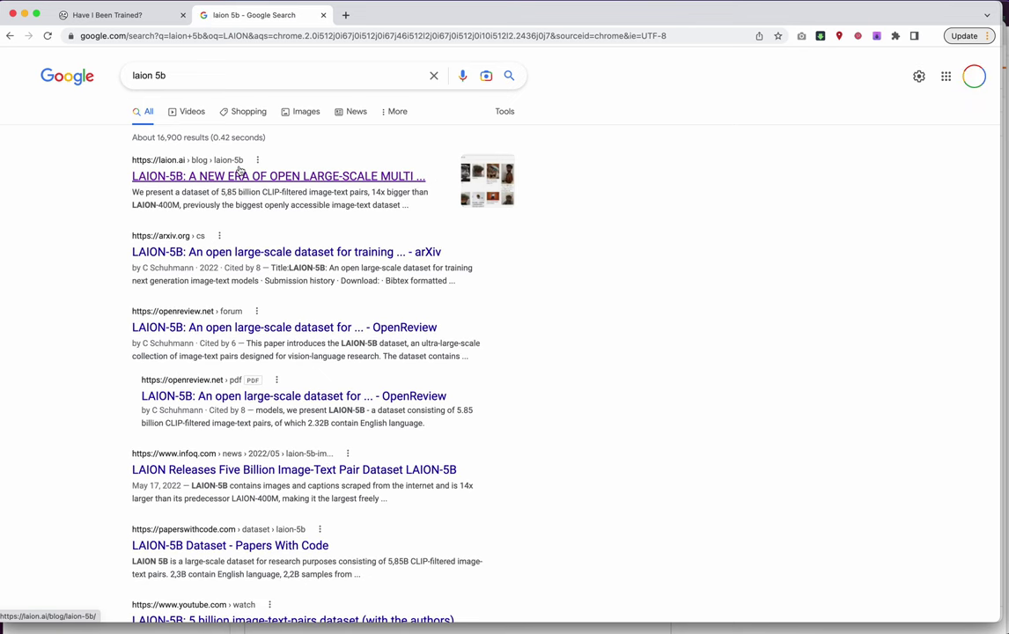
{"action": "left_click", "coordinate": [242, 176]}
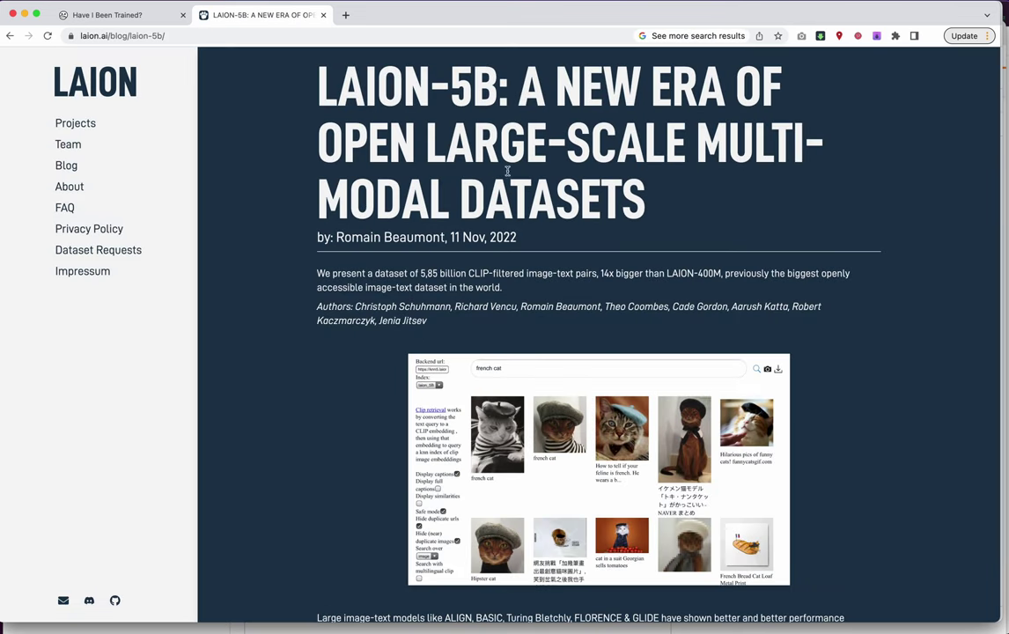
Skim the LAION-5B blog post, then close its tab
{"action": "scroll", "coordinate": [482, 351], "scroll_direction": "down", "scroll_amount": 2}
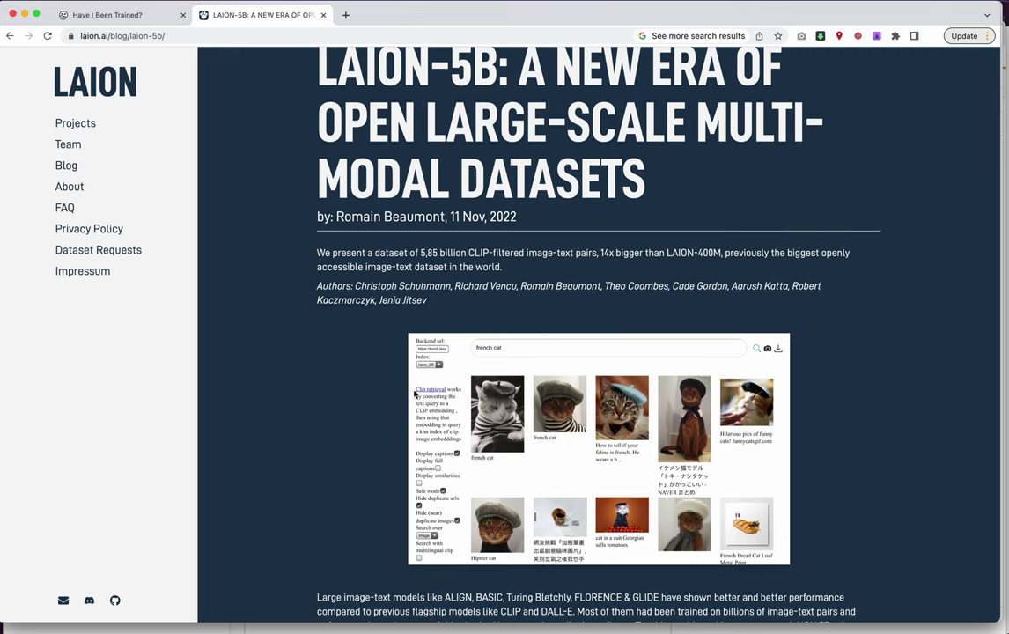
{"action": "scroll", "coordinate": [378, 335], "scroll_direction": "up", "scroll_amount": 2}
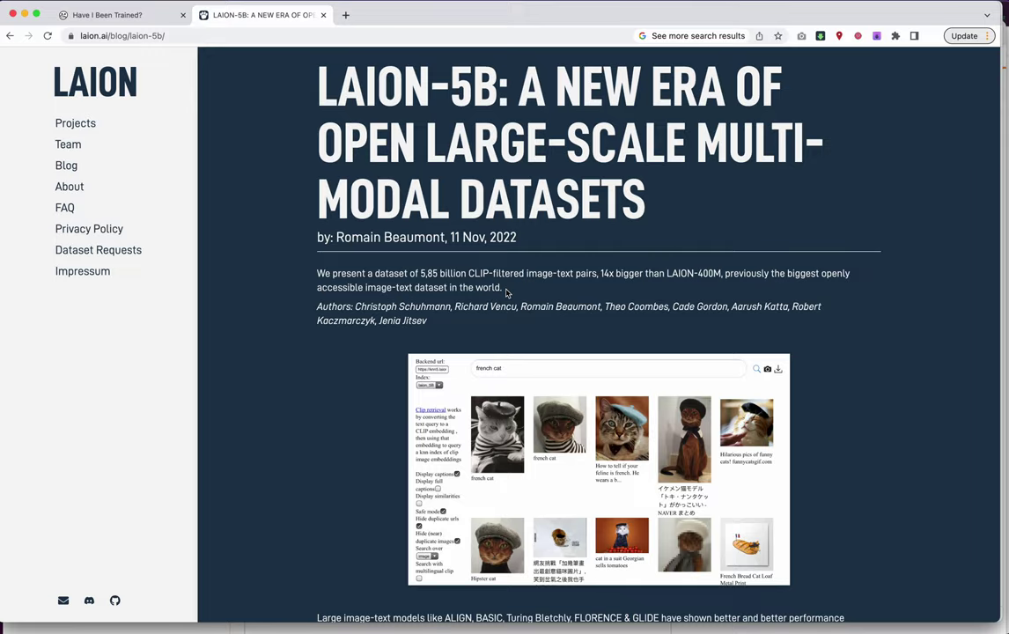
{"action": "scroll", "coordinate": [506, 292], "scroll_direction": "down", "scroll_amount": 10}
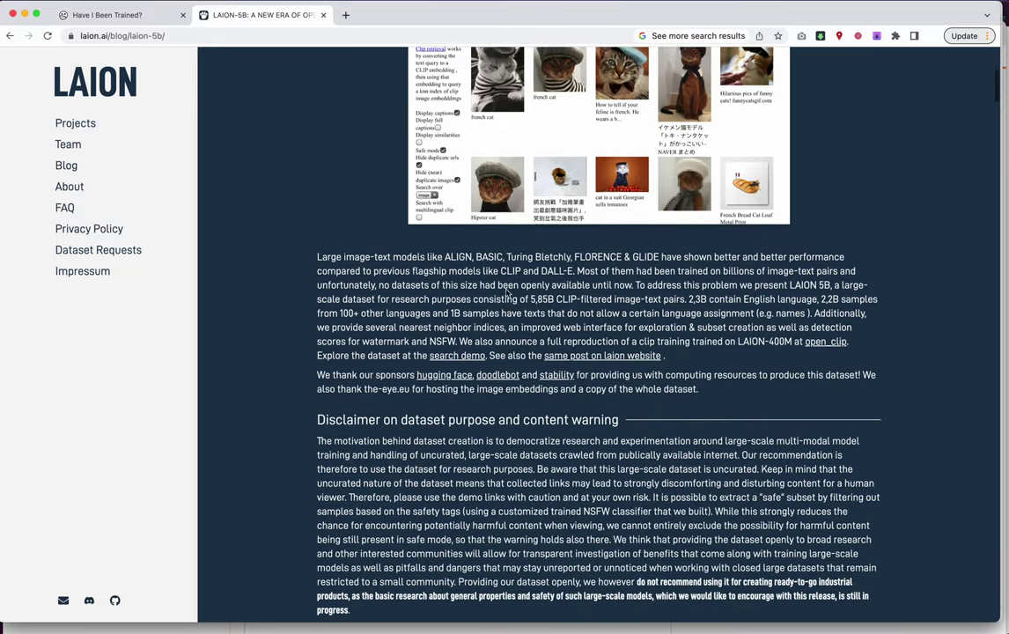
{"action": "scroll", "coordinate": [506, 288], "scroll_direction": "down", "scroll_amount": 5}
{"action": "scroll", "coordinate": [506, 289], "scroll_direction": "up", "scroll_amount": 15}
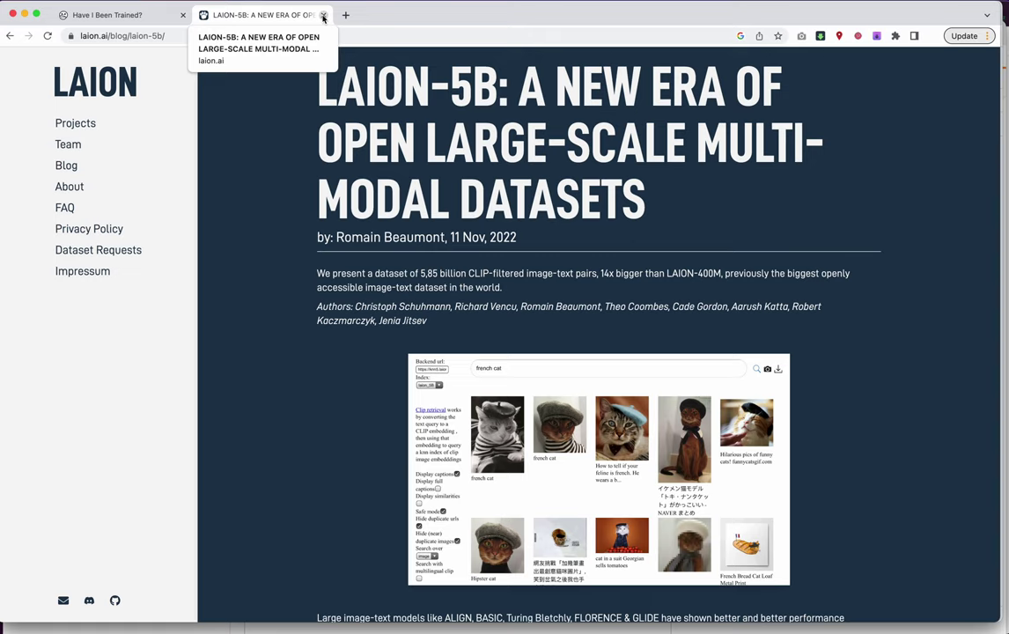
{"action": "left_click", "coordinate": [323, 16]}
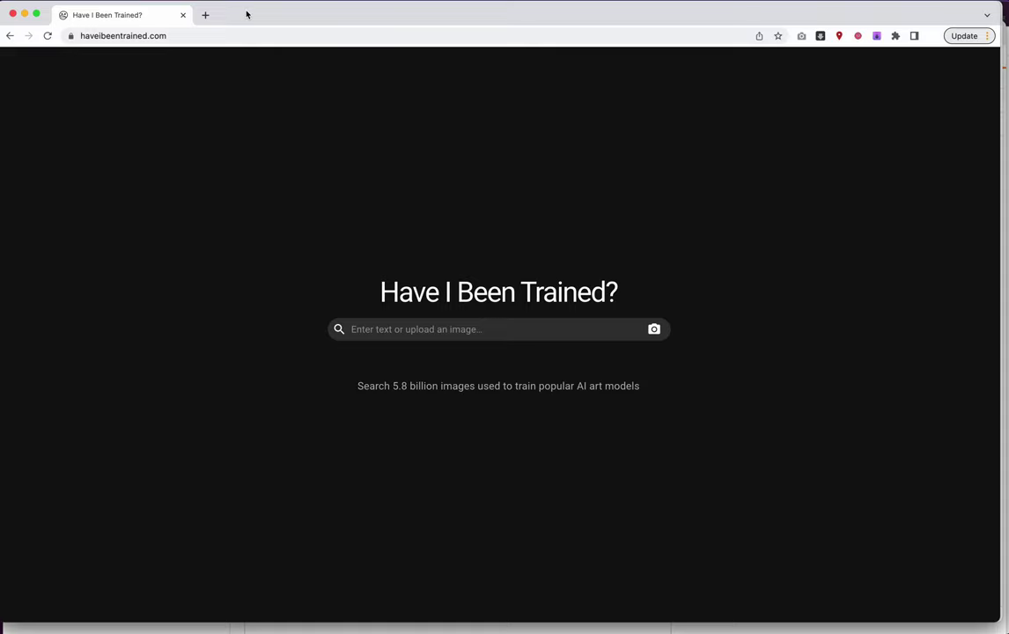
Search Have I Been Trained? for 'Pablo Picasso' to show its LAION-5B image matches
{"action": "left_click", "coordinate": [386, 327]}
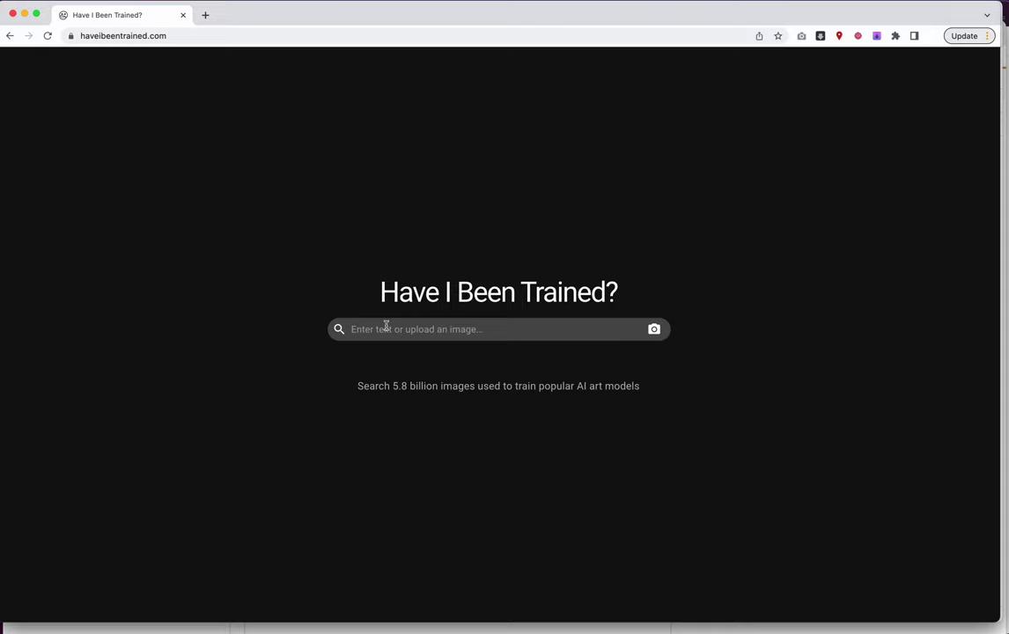
{"action": "type", "text": "Pablo Picaso"}
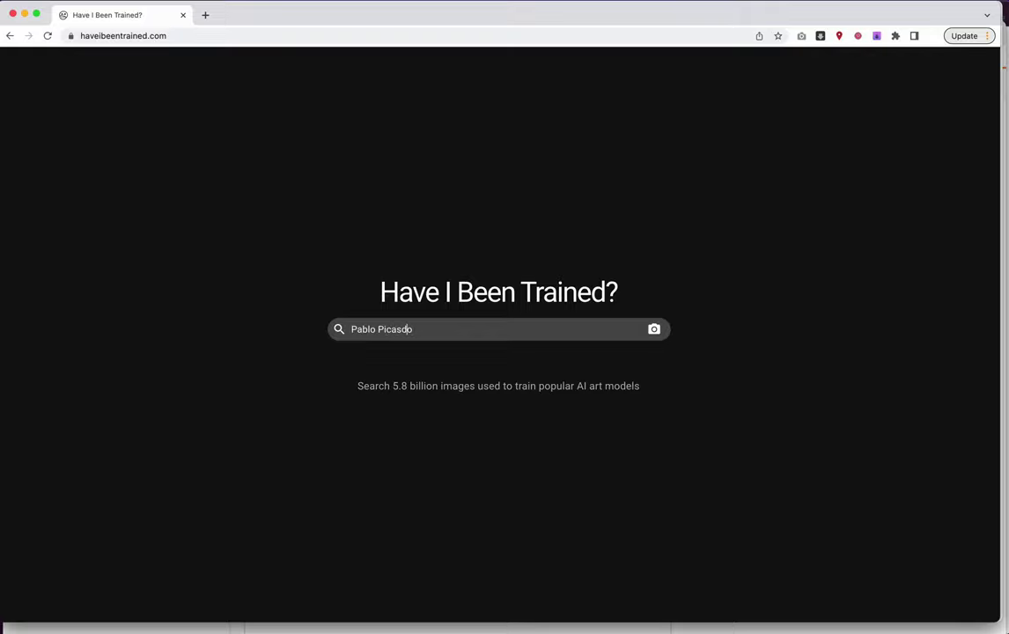
{"action": "type", "text": "s"}
{"action": "key", "text": "Return"}
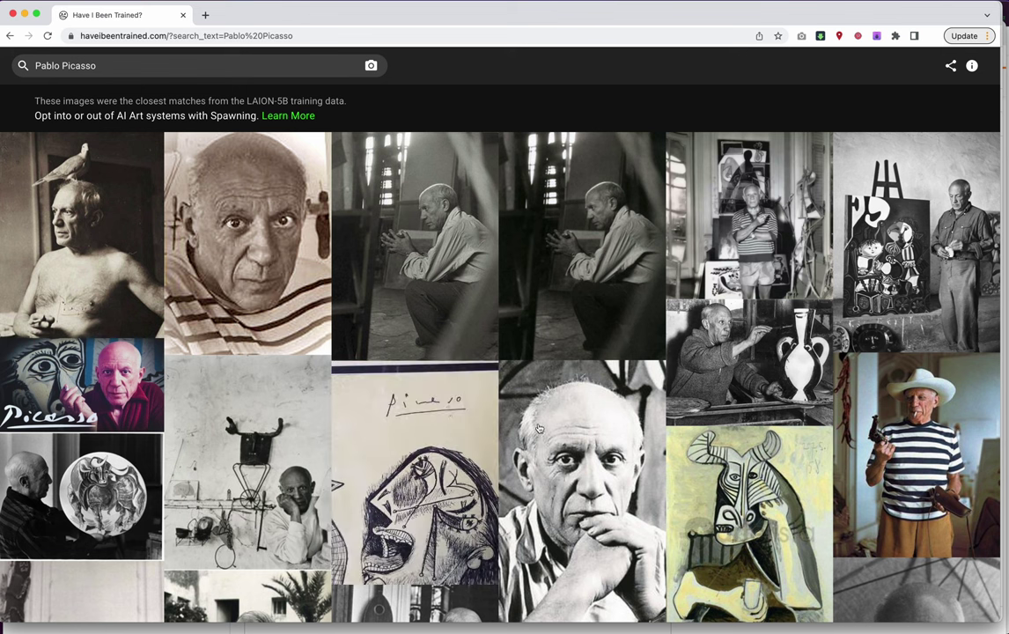
{"action": "double_click", "coordinate": [222, 116]}
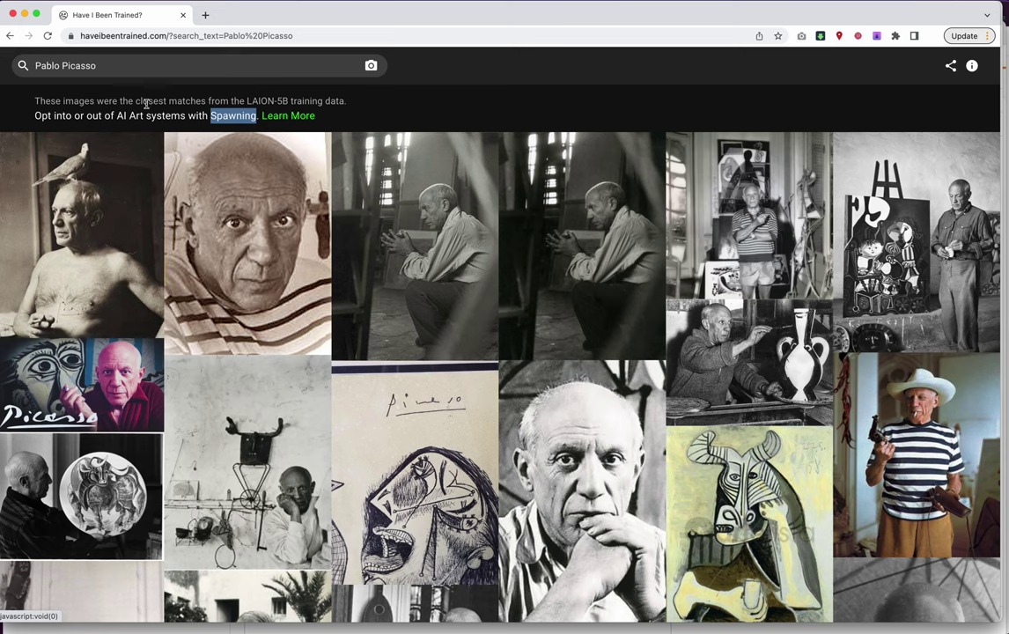
{"action": "left_click_drag", "start_coordinate": [167, 116], "coordinate": [115, 118]}
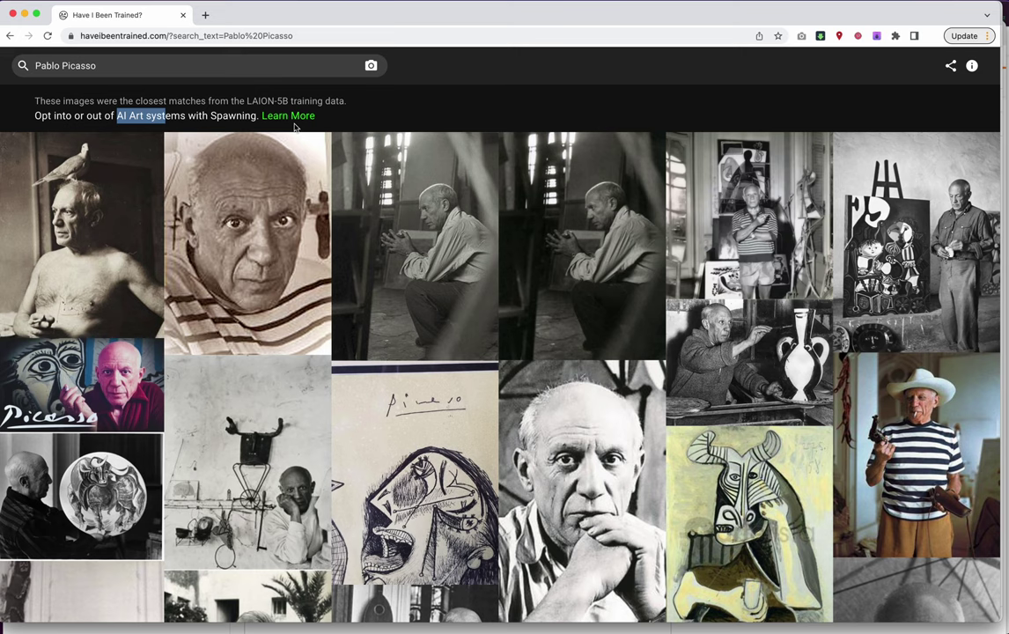
{"action": "triple_click", "coordinate": [96, 64]}
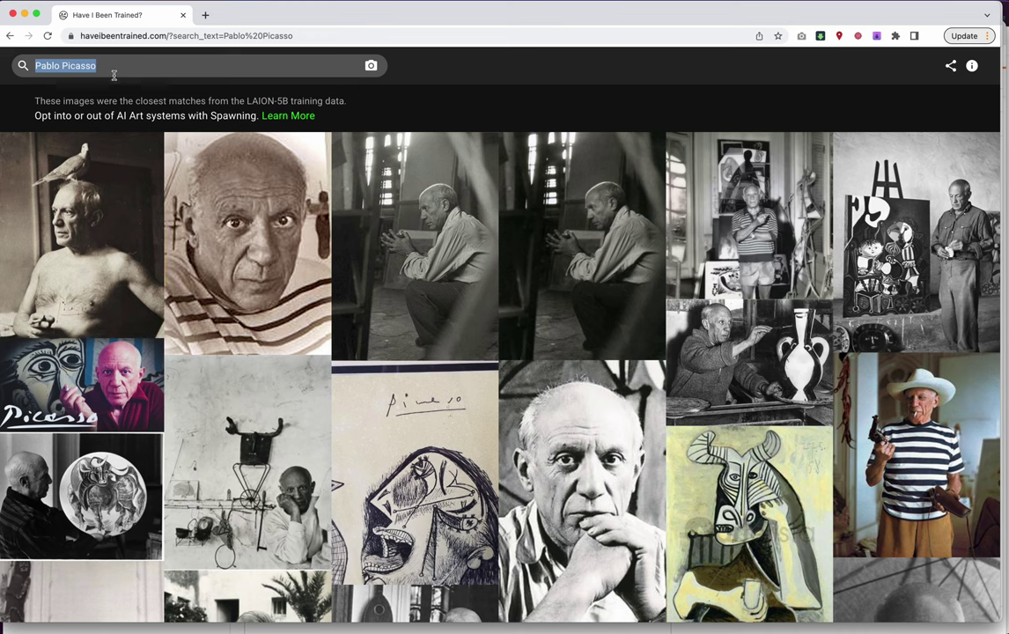
{"action": "double_click", "coordinate": [100, 66]}
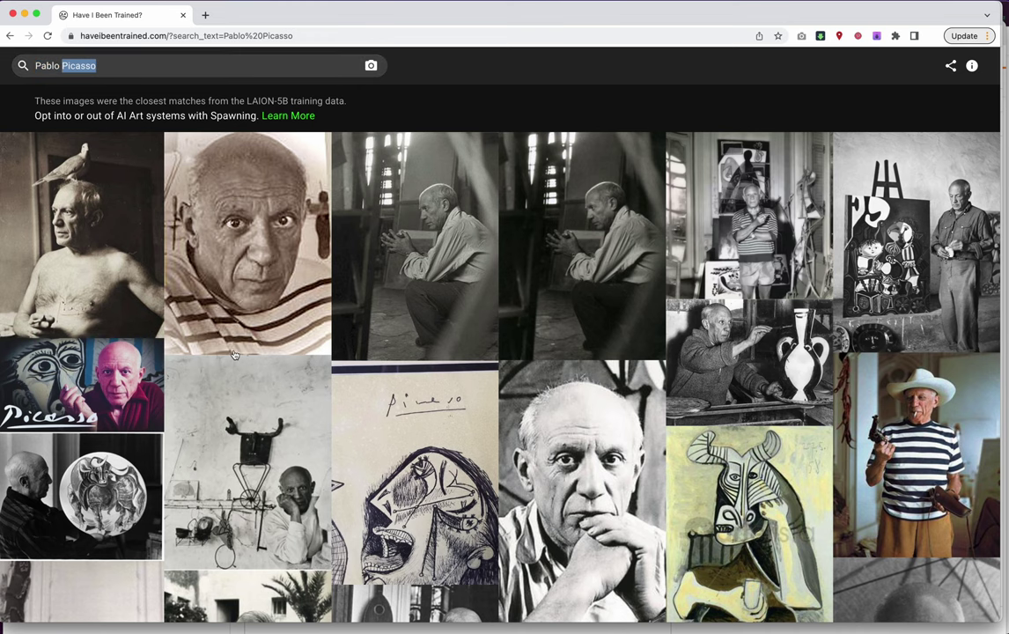
{"action": "scroll", "coordinate": [234, 355], "scroll_direction": "down", "scroll_amount": 10}
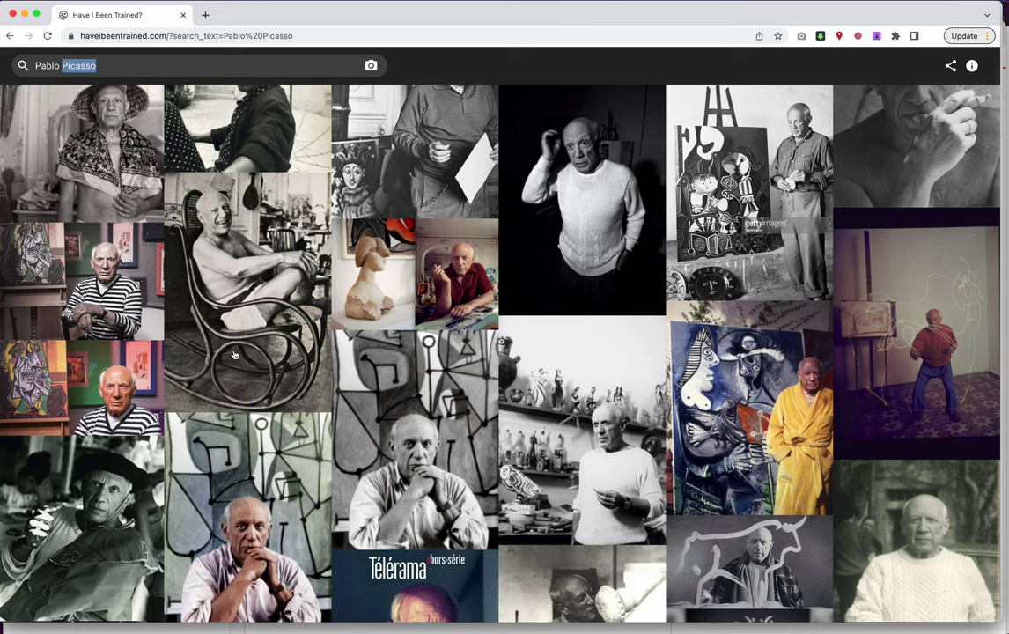
{"action": "scroll", "coordinate": [234, 355], "scroll_direction": "down", "scroll_amount": 10}
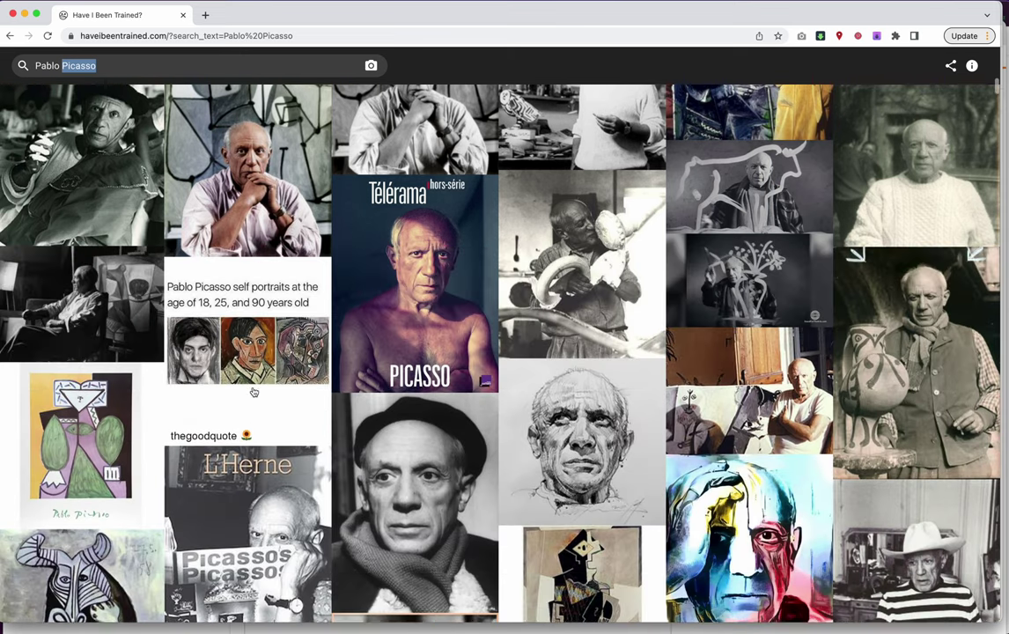
{"action": "scroll", "coordinate": [253, 391], "scroll_direction": "down", "scroll_amount": 3}
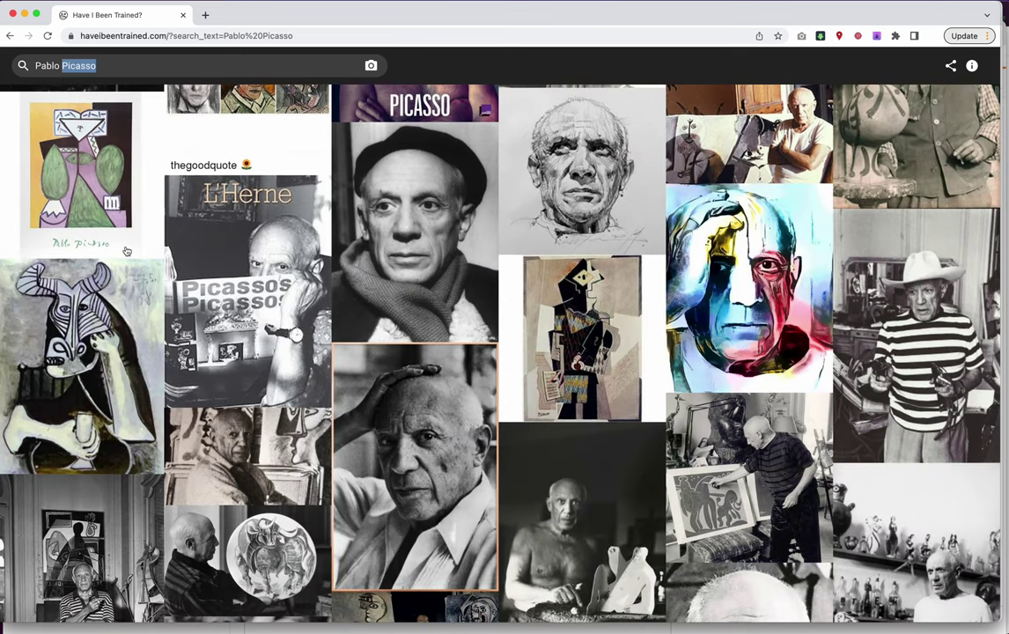
{"action": "scroll", "coordinate": [128, 233], "scroll_direction": "down", "scroll_amount": 5}
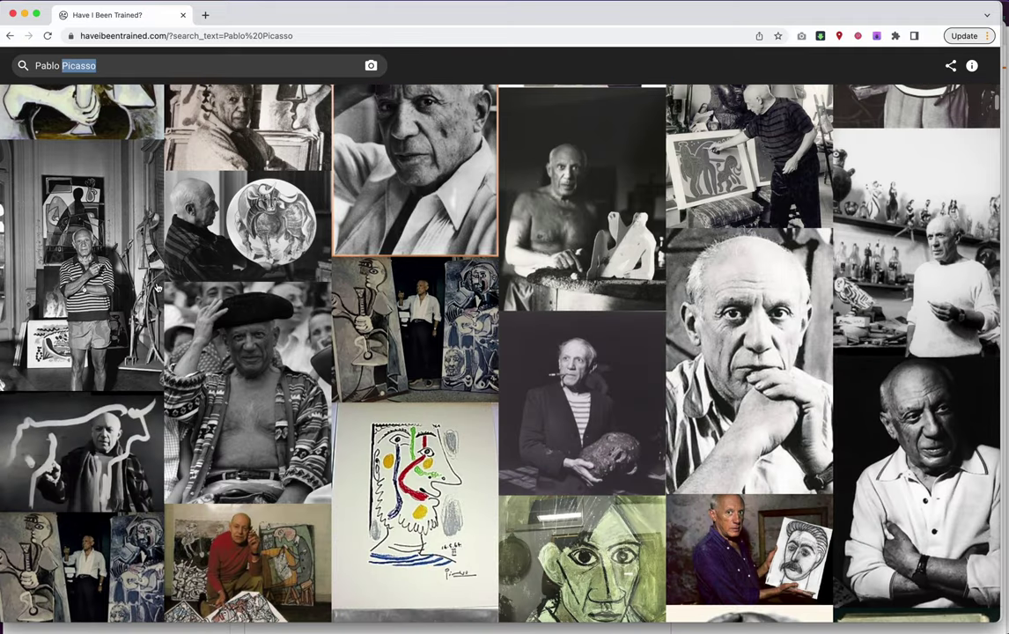
{"action": "scroll", "coordinate": [157, 287], "scroll_direction": "down", "scroll_amount": 5}
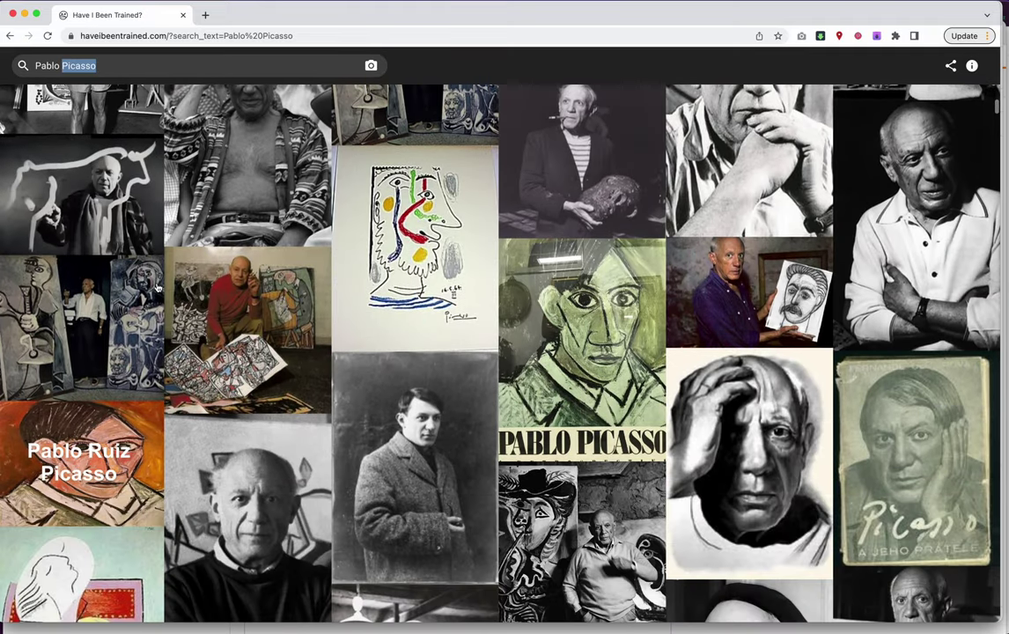
{"action": "scroll", "coordinate": [157, 287], "scroll_direction": "down", "scroll_amount": 3}
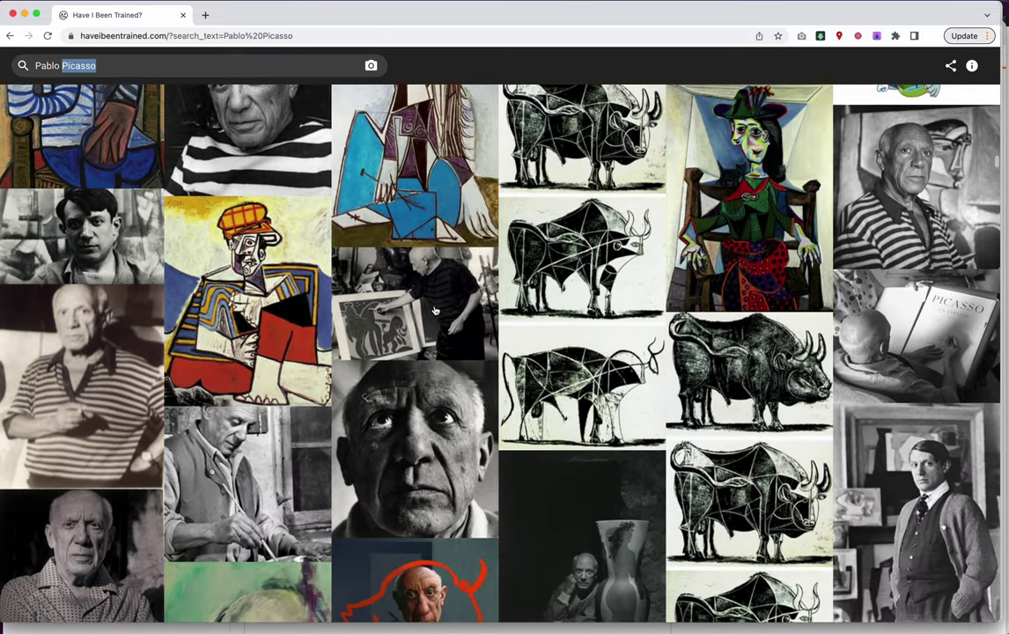
{"action": "scroll", "coordinate": [434, 310], "scroll_direction": "down", "scroll_amount": 3}
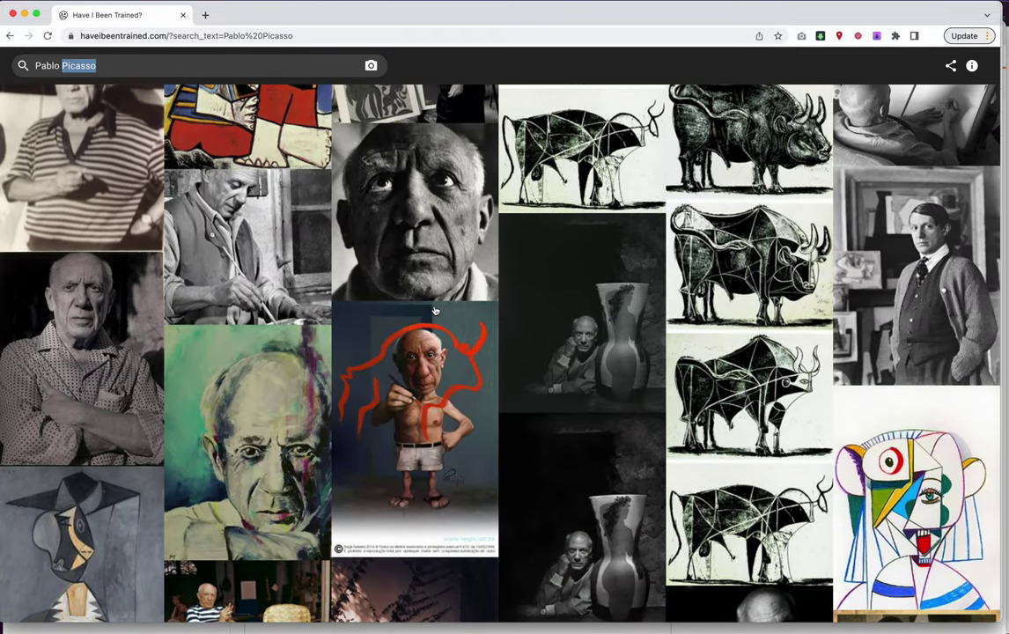
{"action": "scroll", "coordinate": [434, 310], "scroll_direction": "down", "scroll_amount": 20}
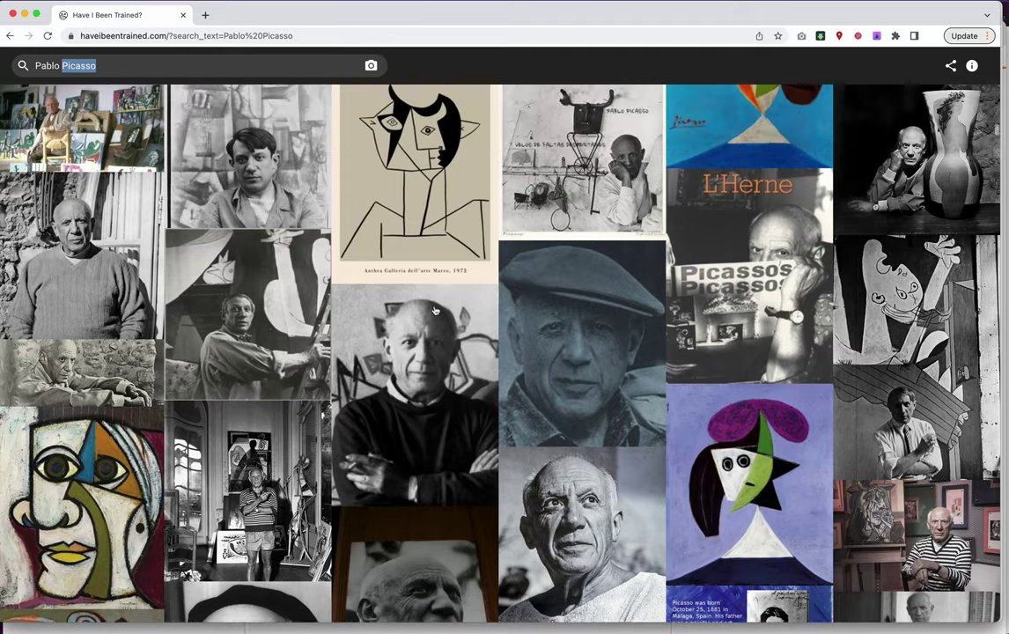
{"action": "scroll", "coordinate": [434, 310], "scroll_direction": "up", "scroll_amount": 20}
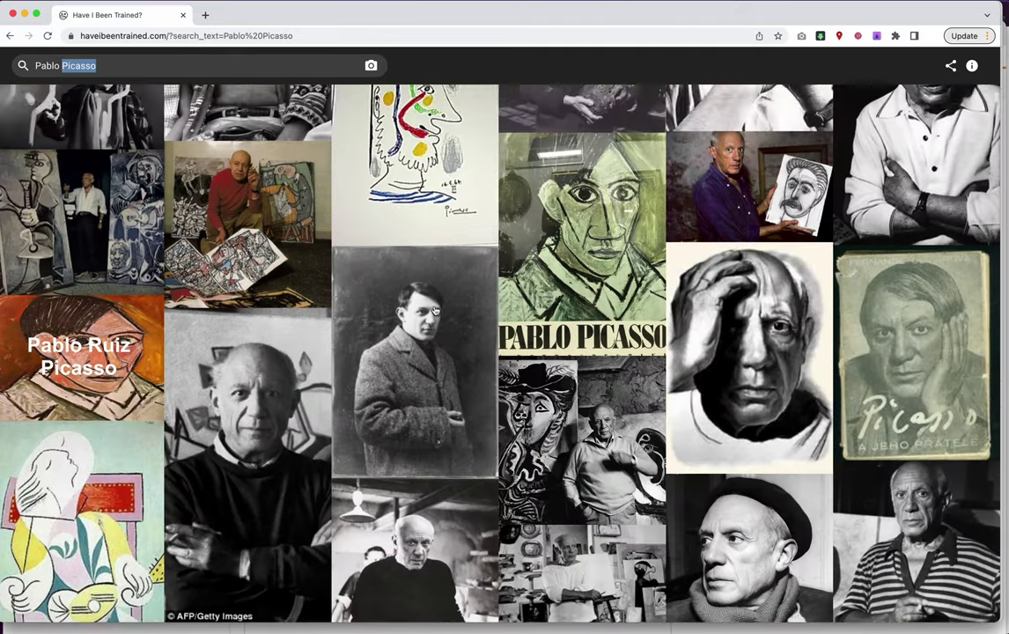
{"action": "scroll", "coordinate": [434, 310], "scroll_direction": "up", "scroll_amount": 5}
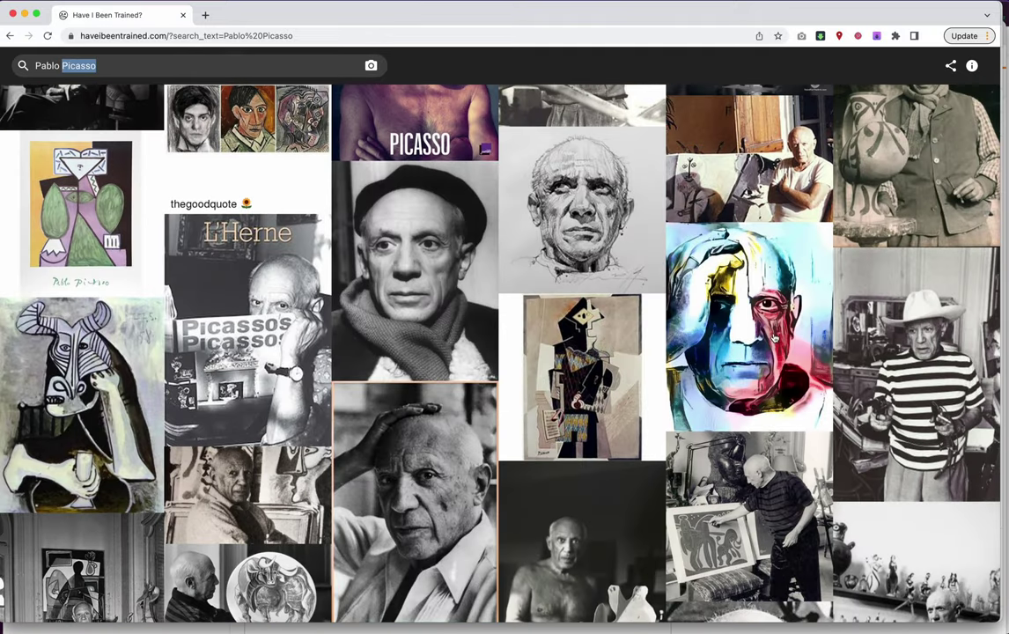
{"action": "scroll", "coordinate": [734, 339], "scroll_direction": "down", "scroll_amount": 10}
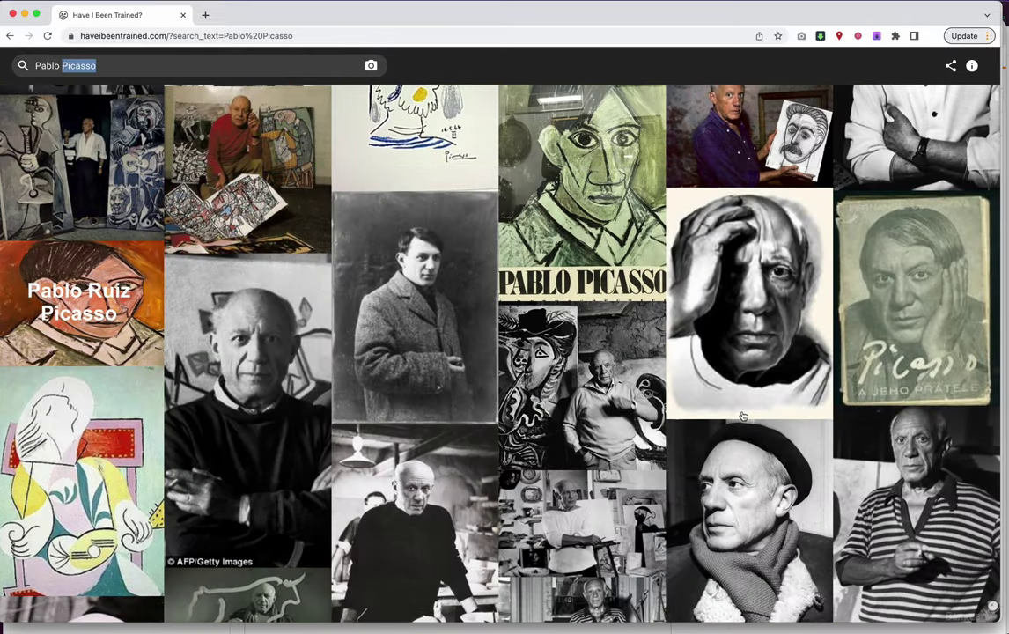
{"action": "scroll", "coordinate": [724, 298], "scroll_direction": "down", "scroll_amount": 10}
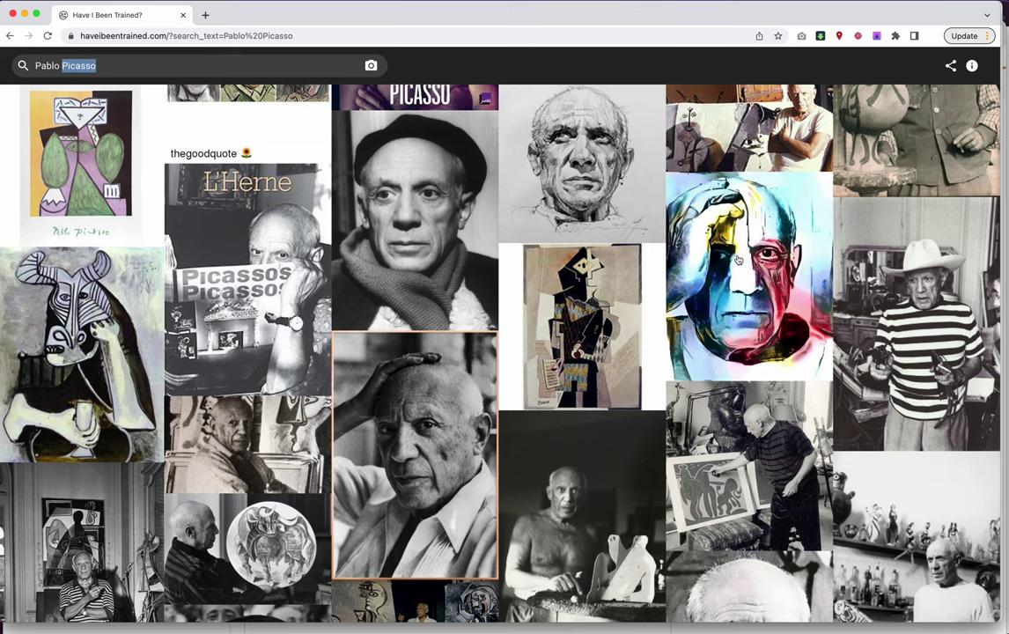
{"action": "scroll", "coordinate": [744, 262], "scroll_direction": "up", "scroll_amount": 6}
{"action": "scroll", "coordinate": [737, 258], "scroll_direction": "up", "scroll_amount": 8}
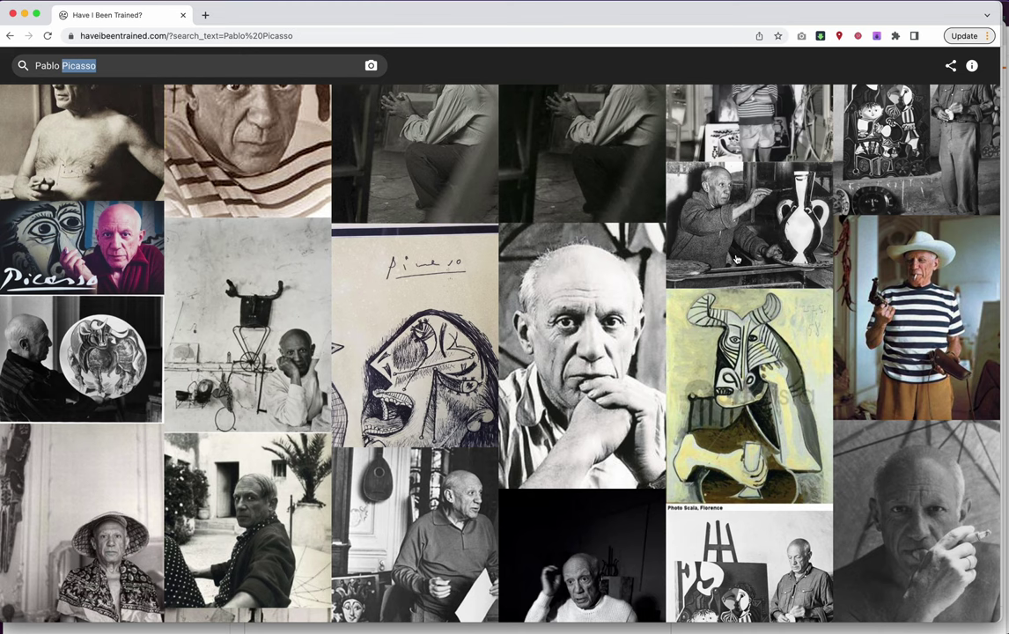
{"action": "scroll", "coordinate": [740, 281], "scroll_direction": "up", "scroll_amount": 3}
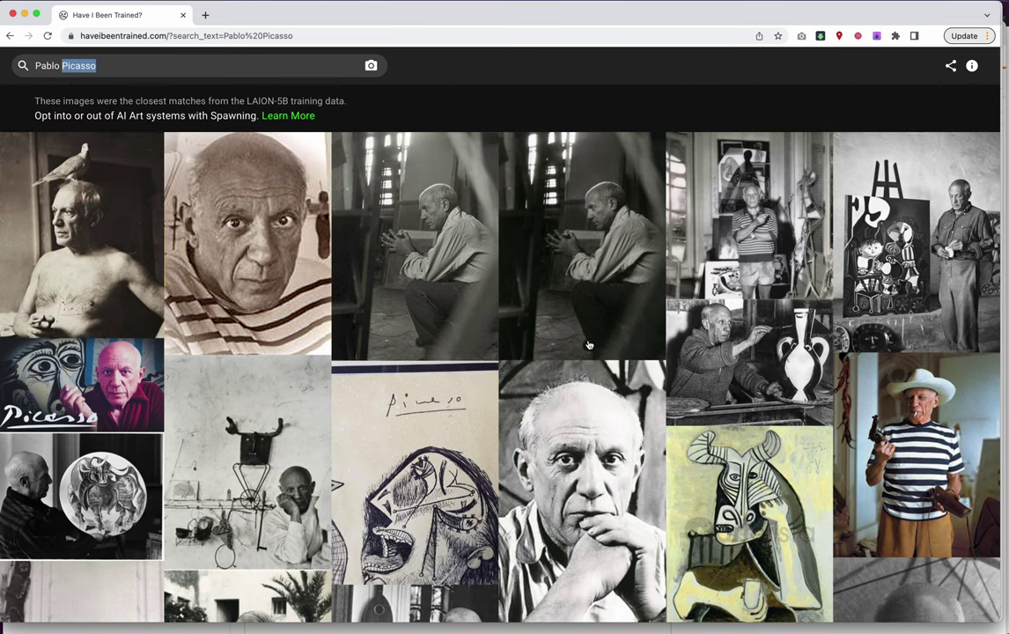
Replace the query with 'Jordan Belson', run it, and scroll through the matches
{"action": "triple_click", "coordinate": [145, 70]}
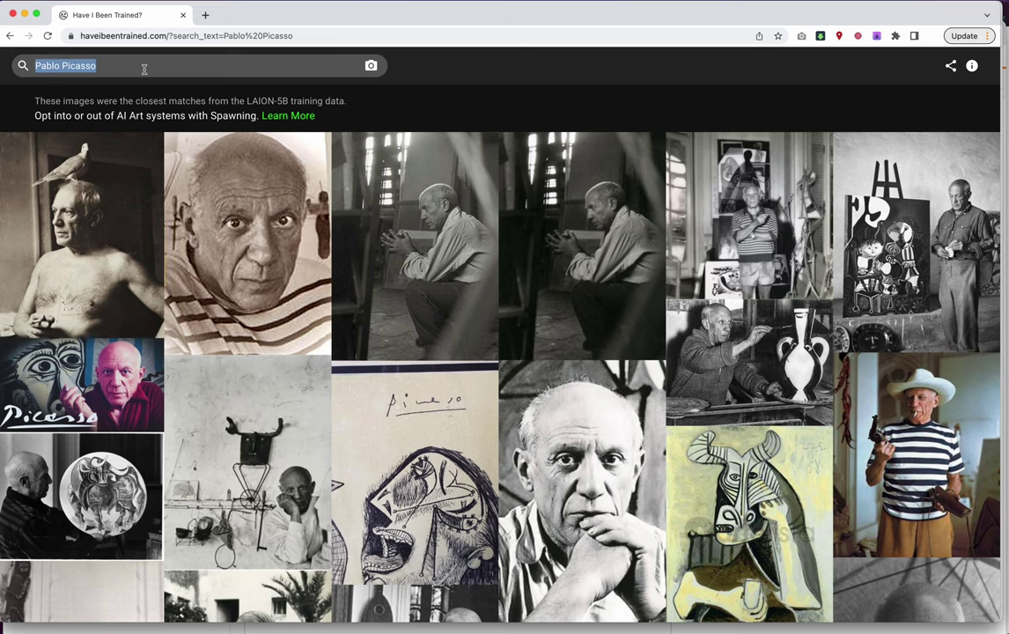
{"action": "type", "text": "Jordan Be"}
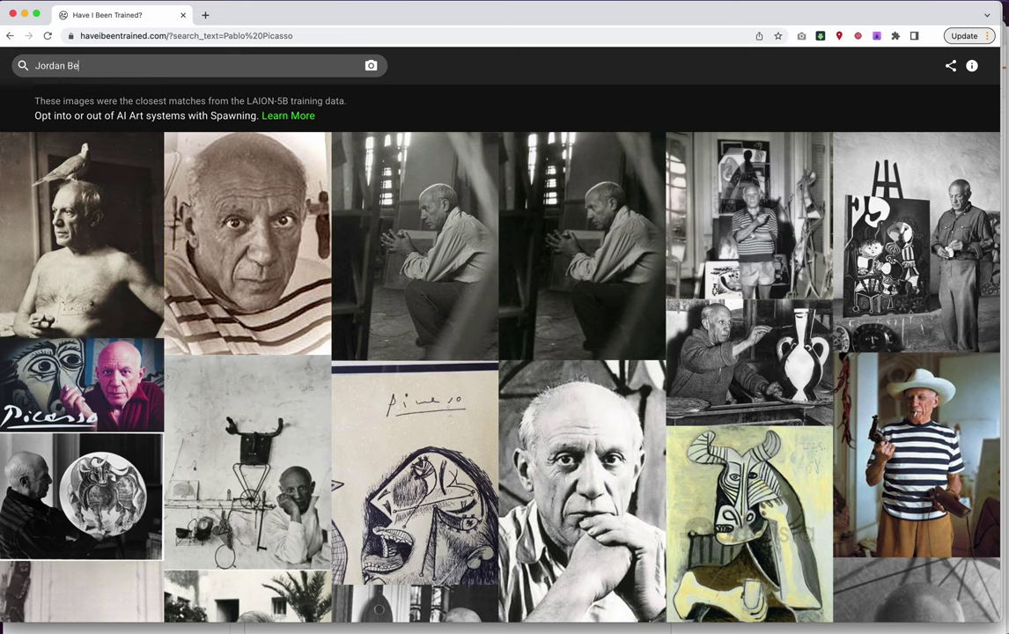
{"action": "type", "text": "lson"}
{"action": "key", "text": "Return"}
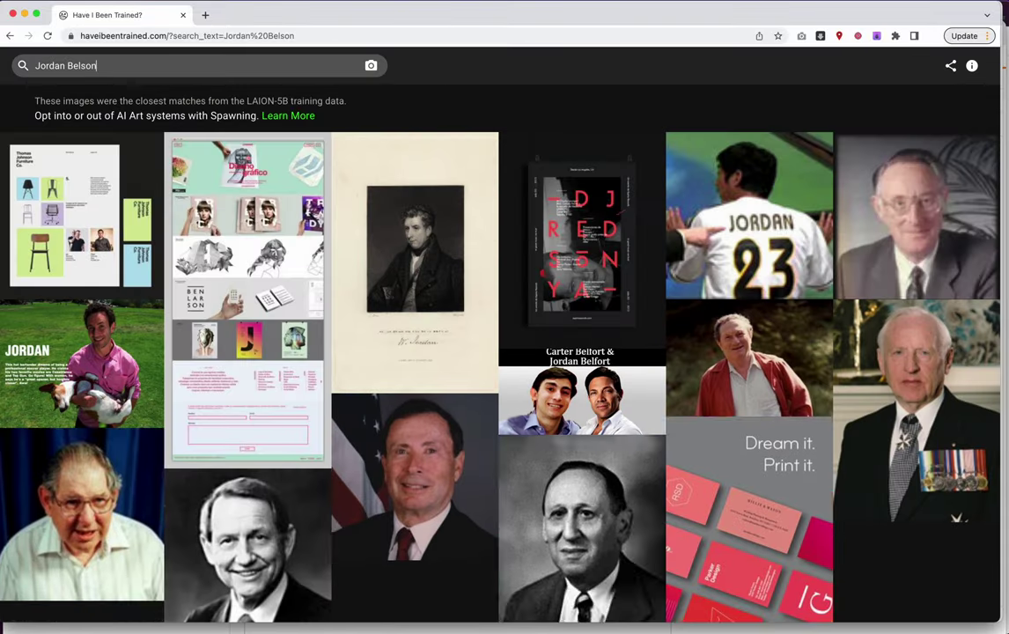
{"action": "scroll", "coordinate": [328, 276], "scroll_direction": "down", "scroll_amount": 5}
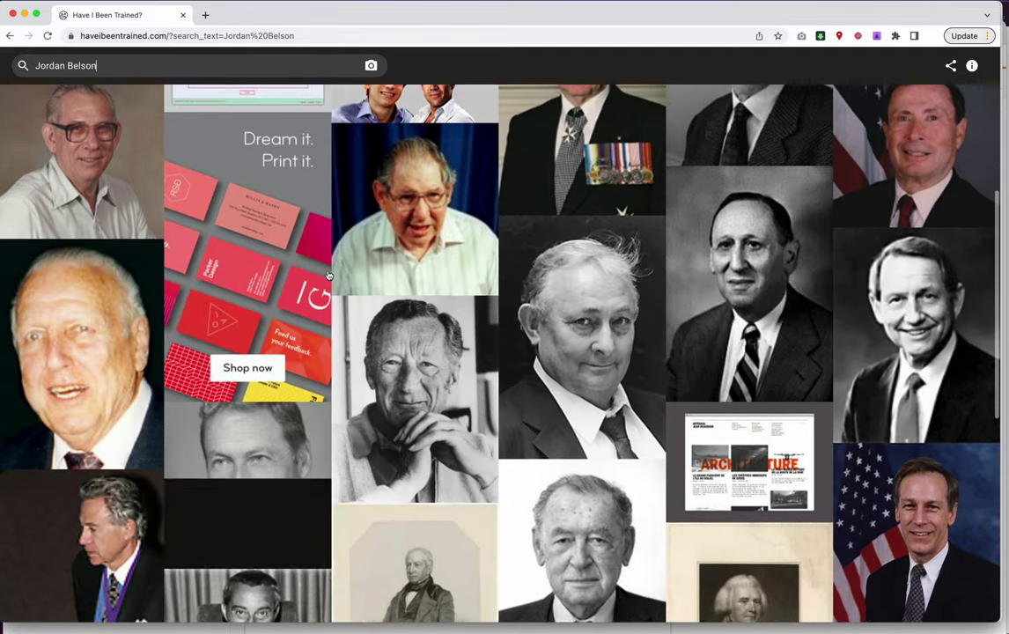
{"action": "scroll", "coordinate": [328, 276], "scroll_direction": "down", "scroll_amount": 10}
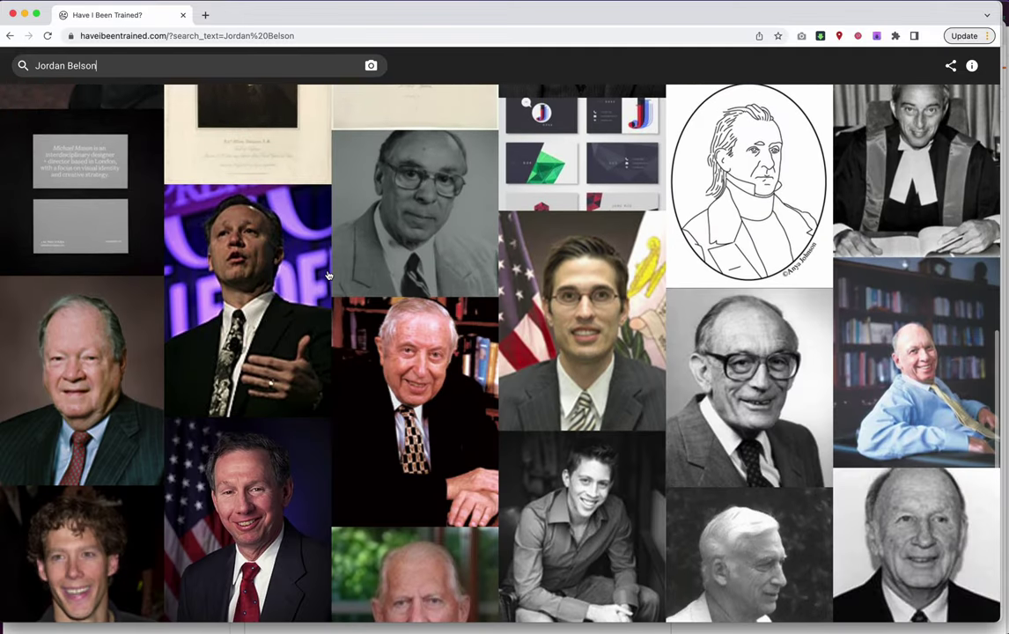
{"action": "scroll", "coordinate": [328, 276], "scroll_direction": "down", "scroll_amount": 3}
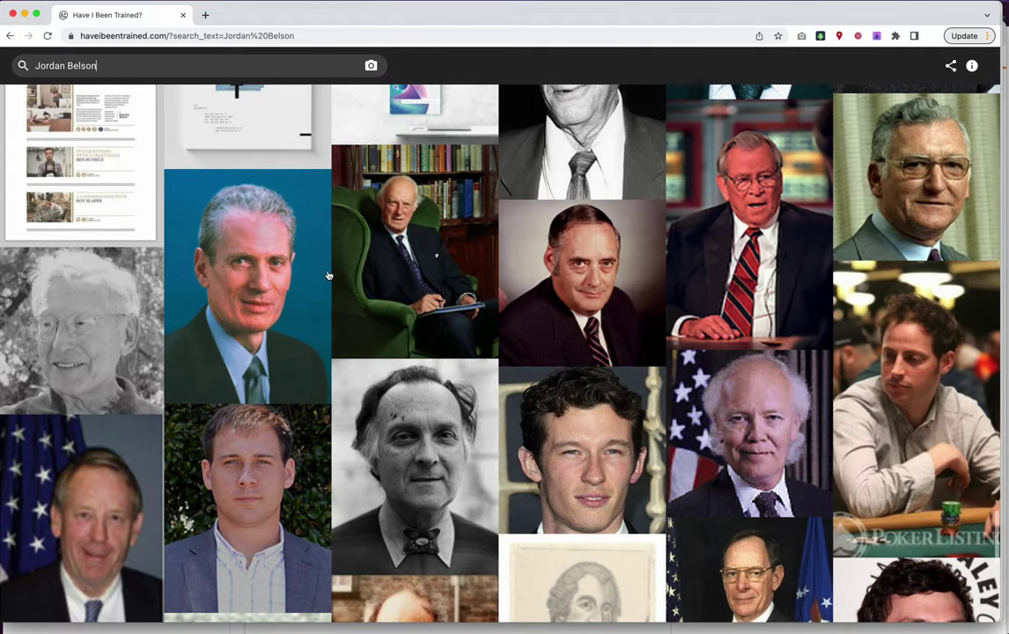
{"action": "scroll", "coordinate": [327, 275], "scroll_direction": "down", "scroll_amount": 15}
{"action": "scroll", "coordinate": [326, 276], "scroll_direction": "up", "scroll_amount": 15}
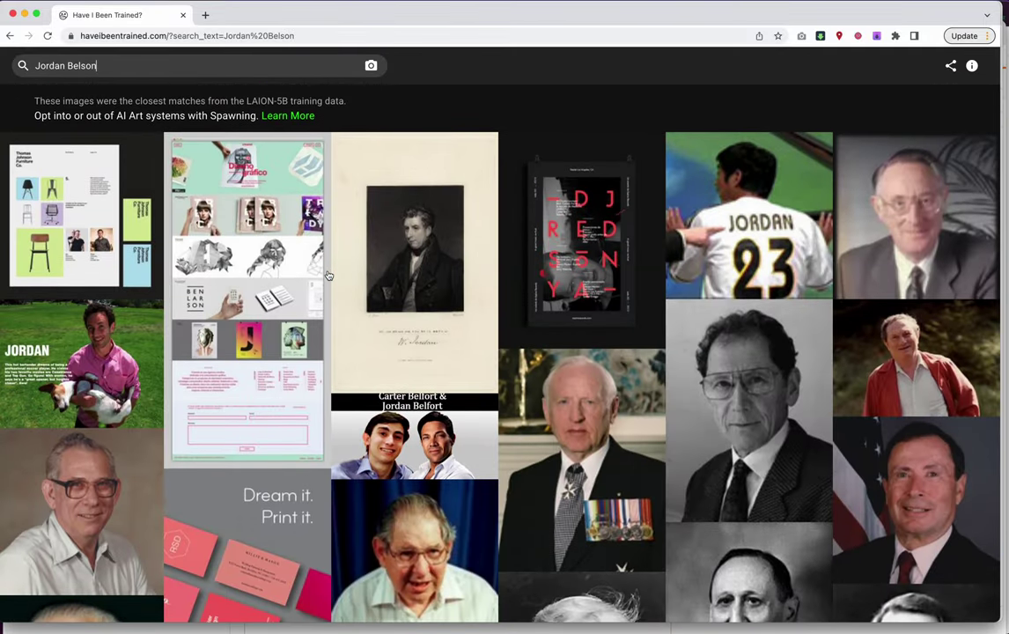
Replace the Jordan Belson query with 'Stan Brakhage' and run the search
{"action": "triple_click", "coordinate": [134, 72]}
{"action": "type", "text": "Stan Brakha"}
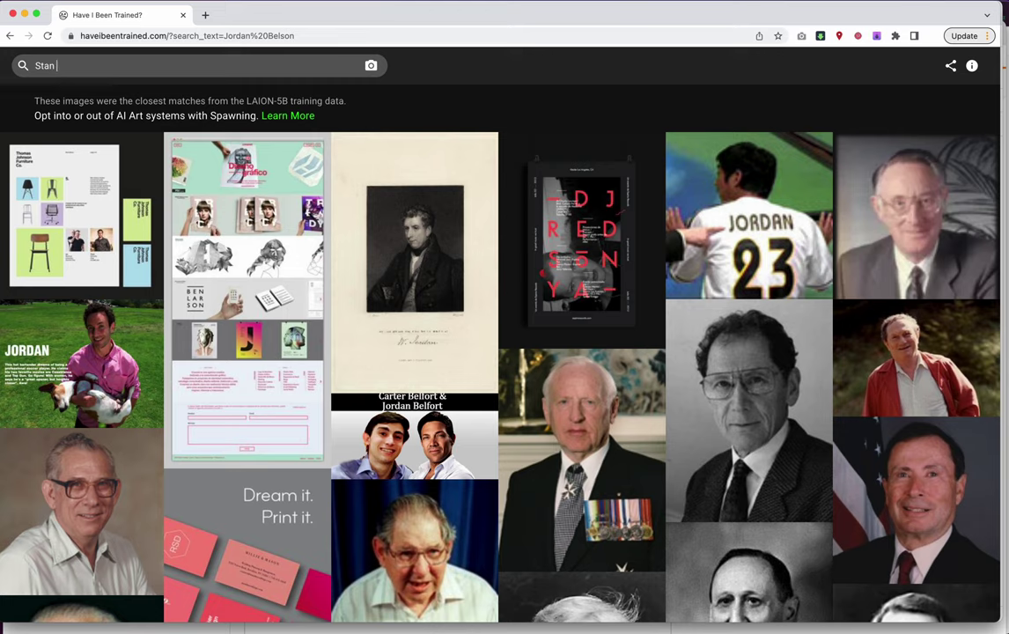
{"action": "type", "text": "f"}
{"action": "type", "text": "ge"}
{"action": "key", "text": "Return"}
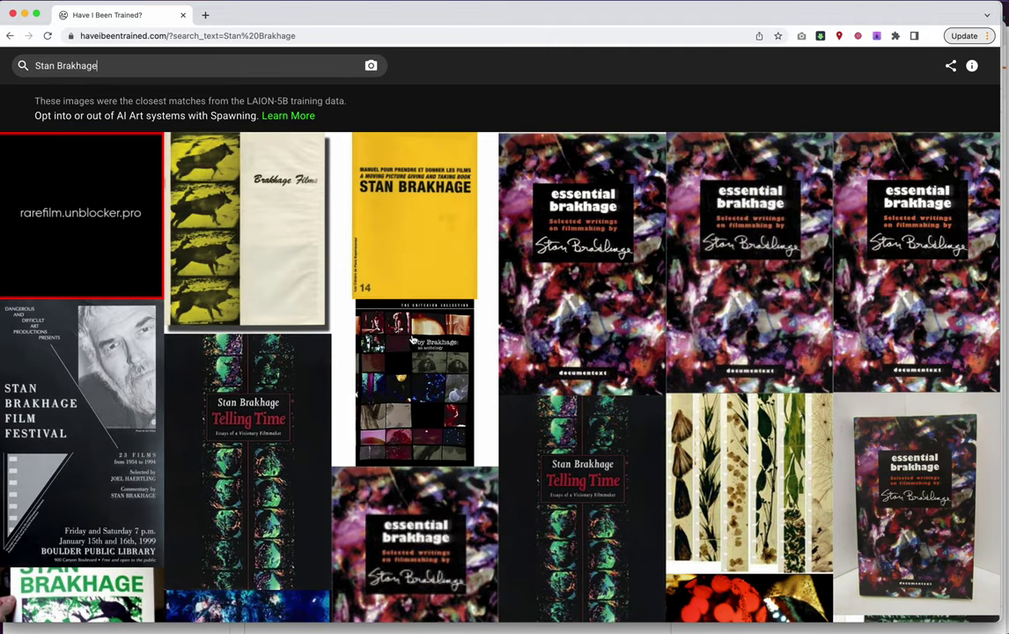
Scroll through the Stan Brakhage film stills and book covers, then return to the top
{"action": "scroll", "coordinate": [484, 354], "scroll_direction": "down", "scroll_amount": 1}
{"action": "scroll", "coordinate": [483, 355], "scroll_direction": "down", "scroll_amount": 1}
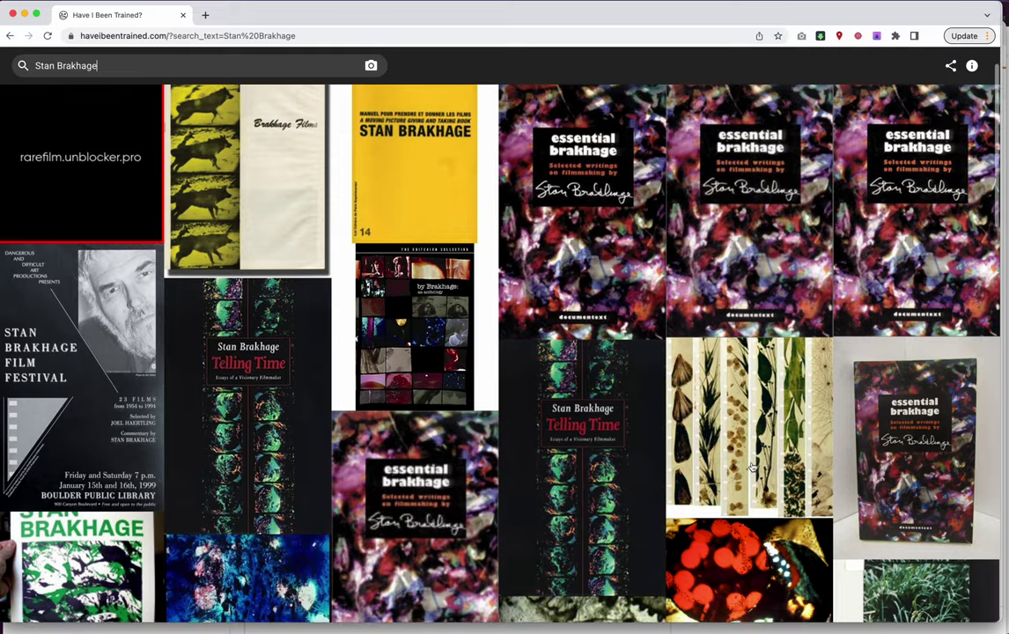
{"action": "scroll", "coordinate": [741, 376], "scroll_direction": "down", "scroll_amount": 5}
{"action": "scroll", "coordinate": [627, 396], "scroll_direction": "down", "scroll_amount": 1}
{"action": "scroll", "coordinate": [433, 389], "scroll_direction": "down", "scroll_amount": 7}
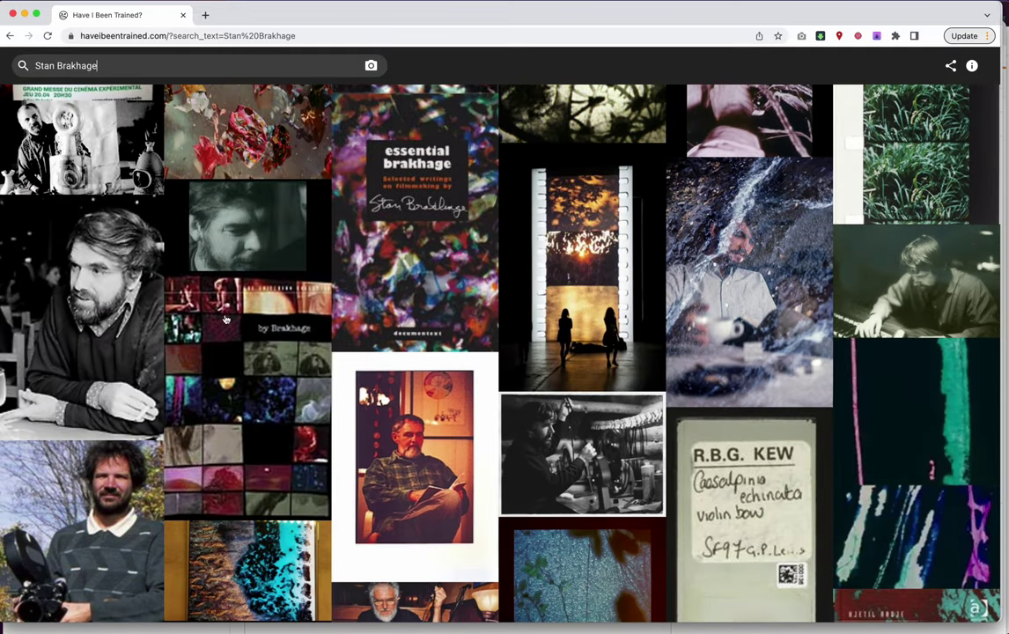
{"action": "scroll", "coordinate": [275, 382], "scroll_direction": "down", "scroll_amount": 1}
{"action": "scroll", "coordinate": [276, 381], "scroll_direction": "down", "scroll_amount": 20}
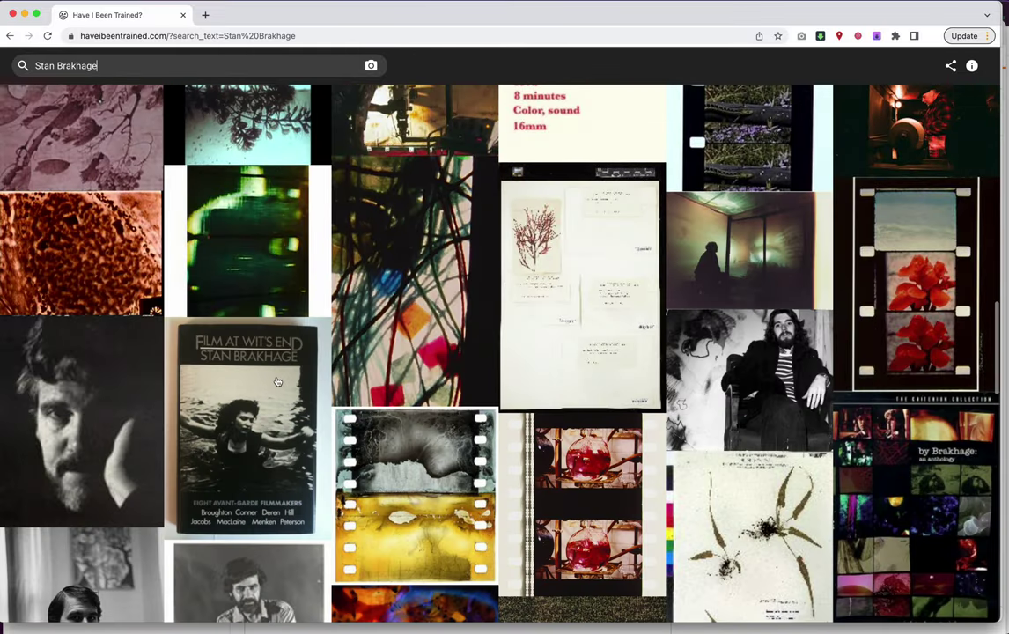
{"action": "scroll", "coordinate": [275, 382], "scroll_direction": "down", "scroll_amount": 20}
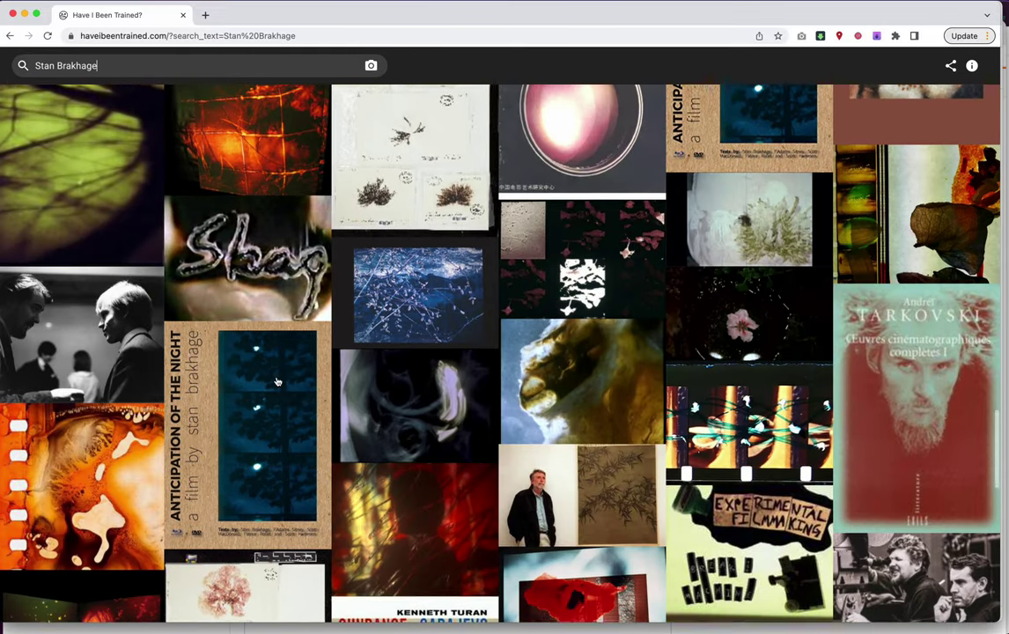
{"action": "scroll", "coordinate": [277, 381], "scroll_direction": "down", "scroll_amount": 5}
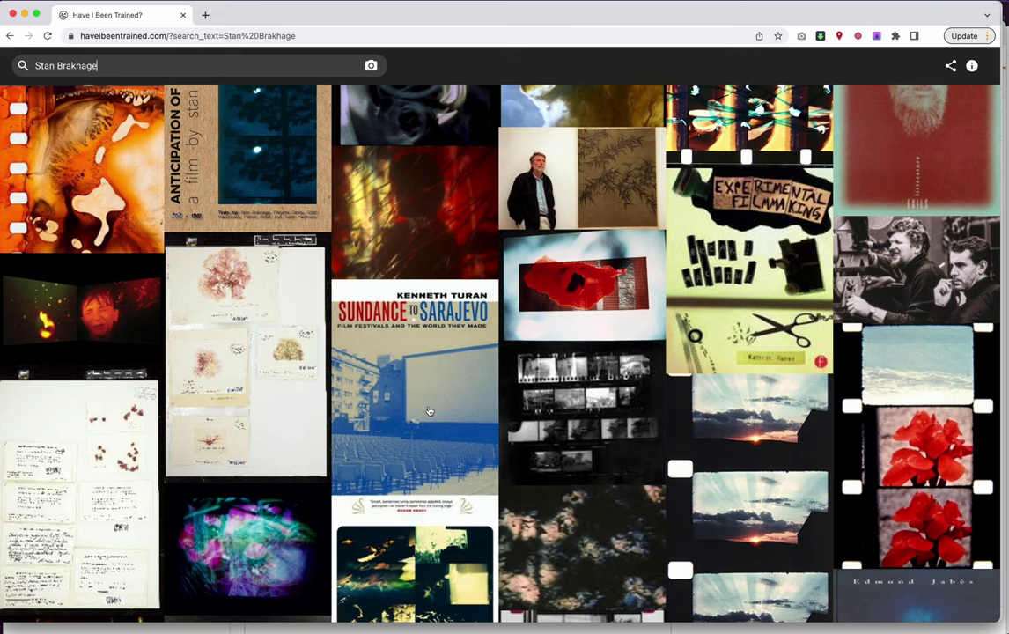
{"action": "scroll", "coordinate": [432, 413], "scroll_direction": "up", "scroll_amount": 10}
{"action": "scroll", "coordinate": [432, 413], "scroll_direction": "up", "scroll_amount": 15}
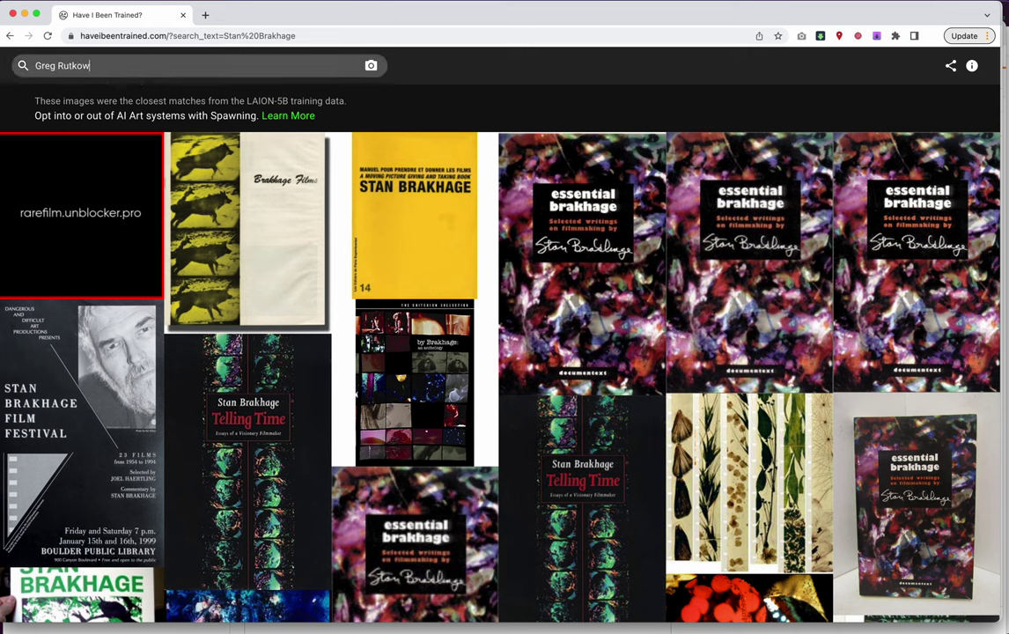
Run the Greg Rutkowski search and scroll through its fantasy artwork matches
{"action": "key", "text": "Return"}
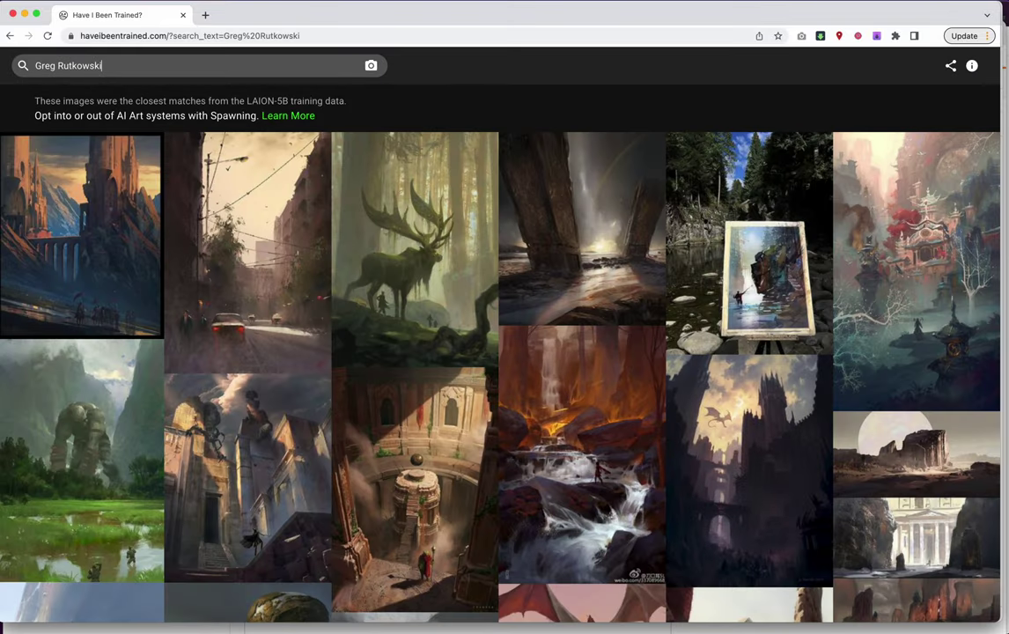
{"action": "scroll", "coordinate": [221, 280], "scroll_direction": "down", "scroll_amount": 10}
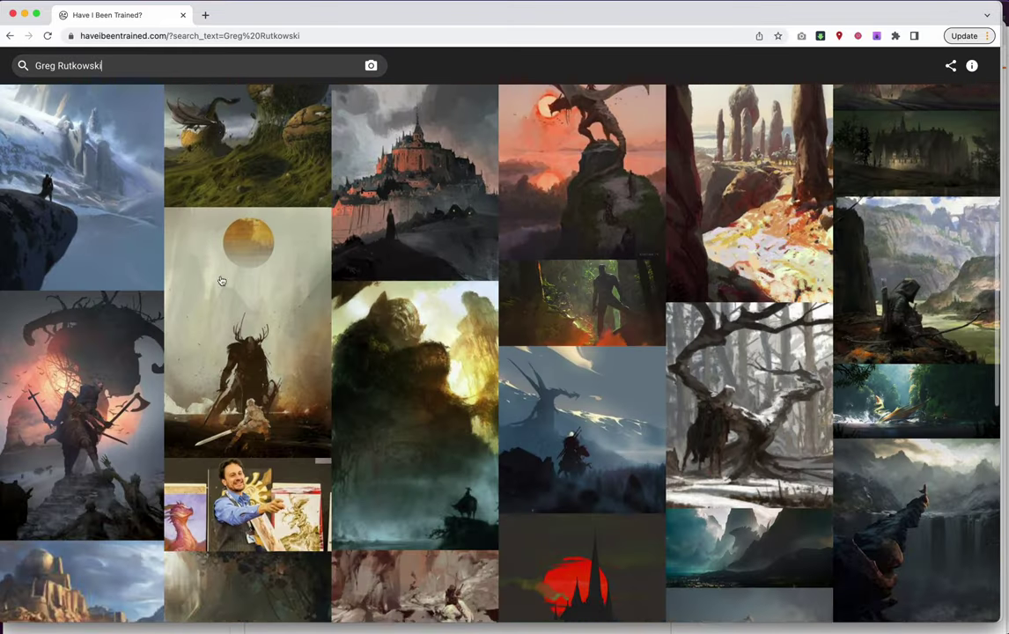
{"action": "scroll", "coordinate": [221, 279], "scroll_direction": "down", "scroll_amount": 15}
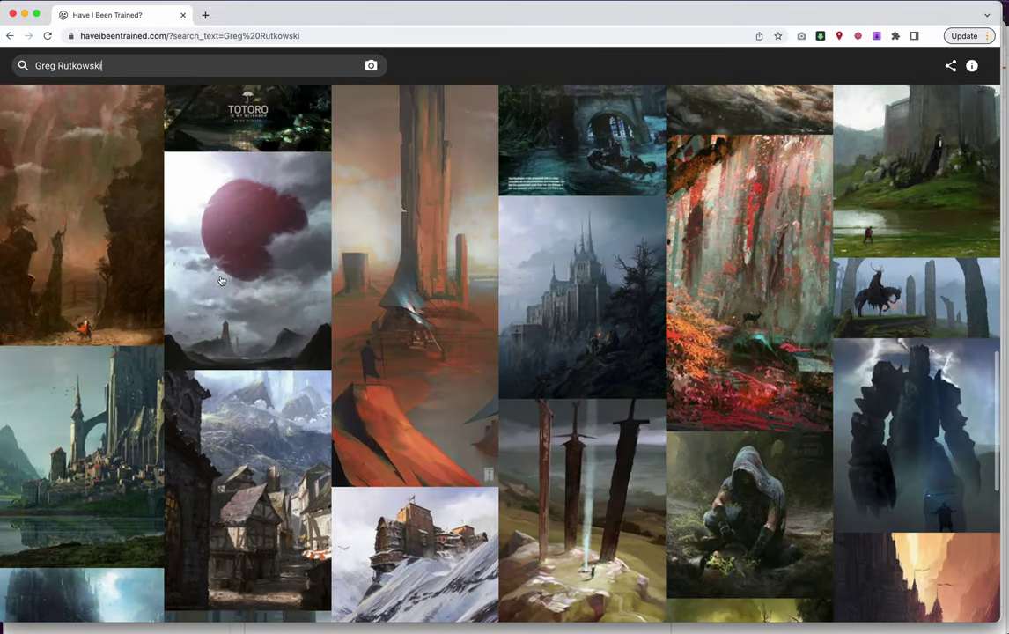
{"action": "scroll", "coordinate": [221, 280], "scroll_direction": "down", "scroll_amount": 15}
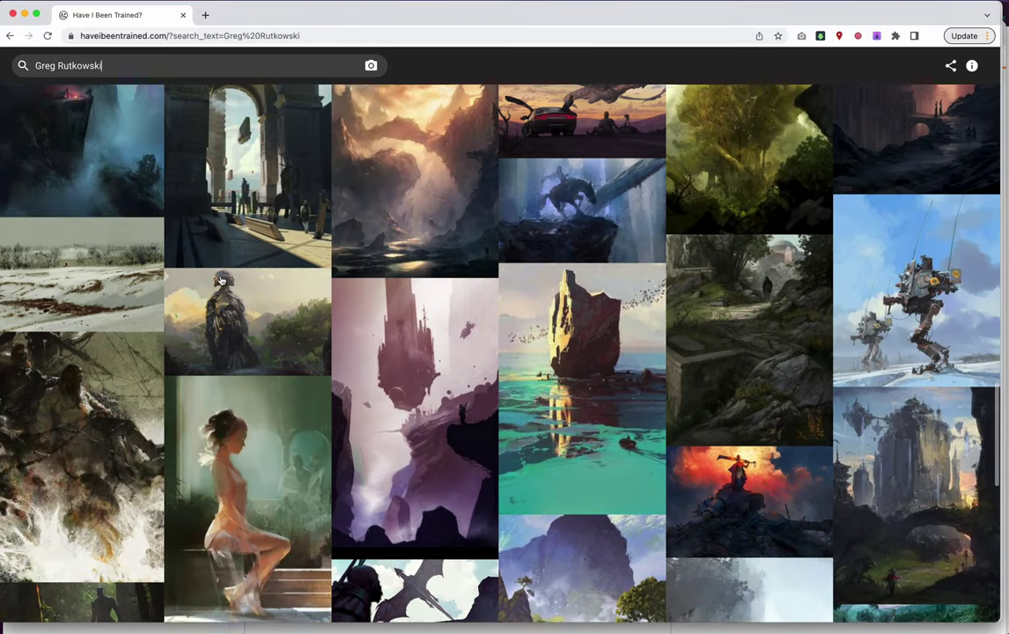
{"action": "scroll", "coordinate": [221, 280], "scroll_direction": "down", "scroll_amount": 12}
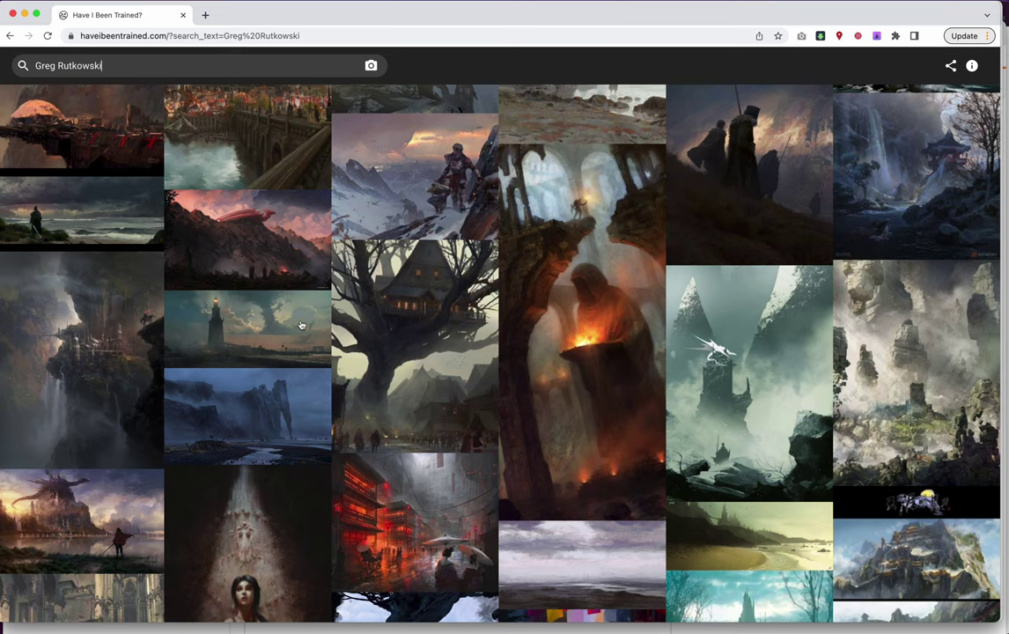
{"action": "scroll", "coordinate": [300, 325], "scroll_direction": "down", "scroll_amount": 5}
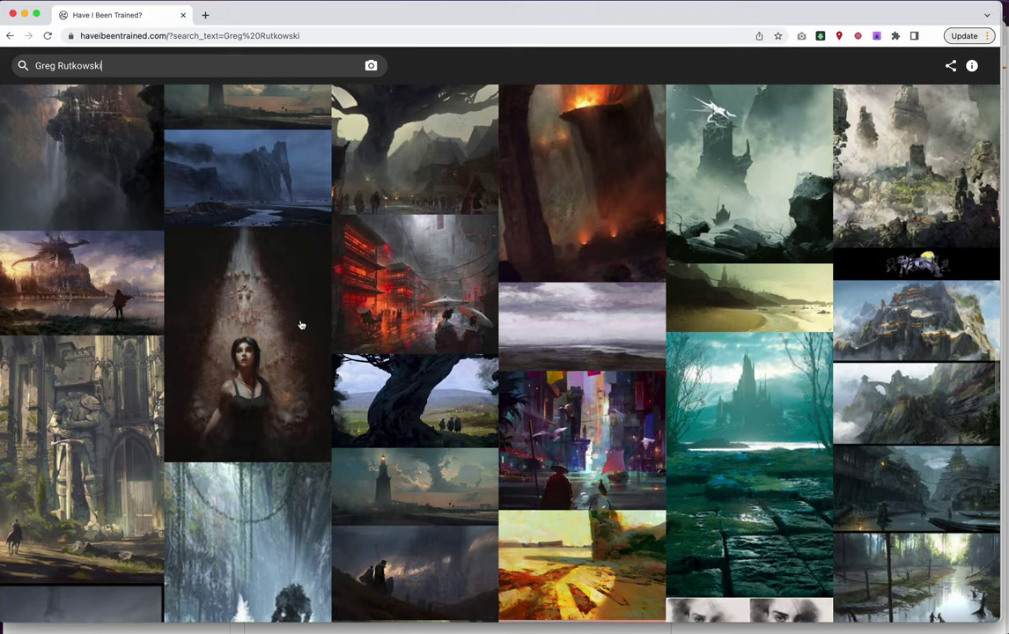
{"action": "scroll", "coordinate": [341, 389], "scroll_direction": "down", "scroll_amount": 15}
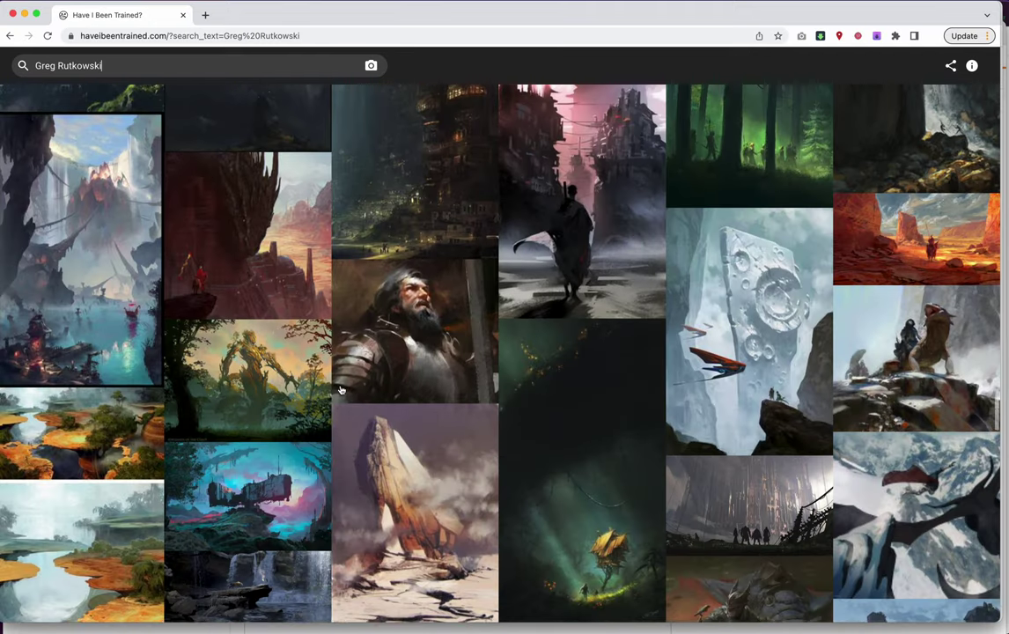
{"action": "scroll", "coordinate": [341, 389], "scroll_direction": "down", "scroll_amount": 15}
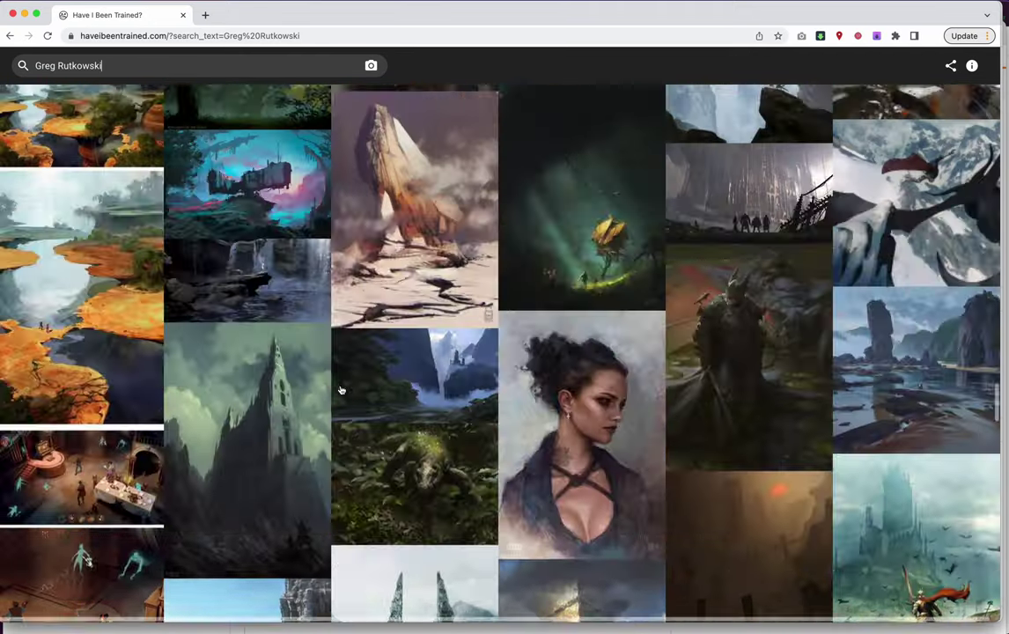
{"action": "scroll", "coordinate": [341, 390], "scroll_direction": "up", "scroll_amount": 20}
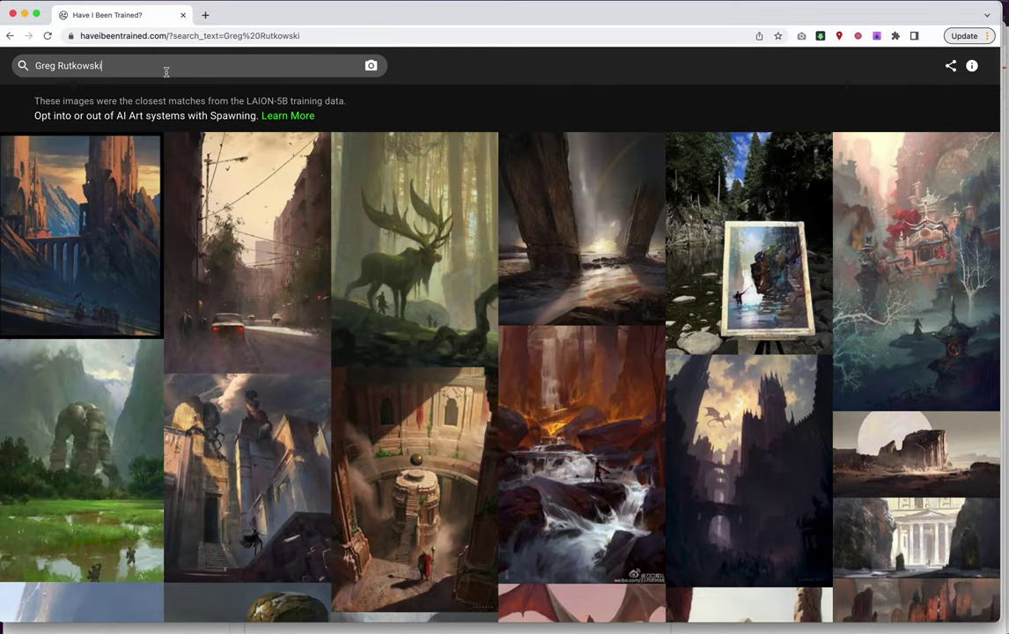
{"action": "triple_click", "coordinate": [165, 72]}
Search for 'Maya Deren' and scroll through her black-and-white portrait and film-still matches
{"action": "type", "text": "Maya Deren"}
{"action": "key", "text": "Return"}
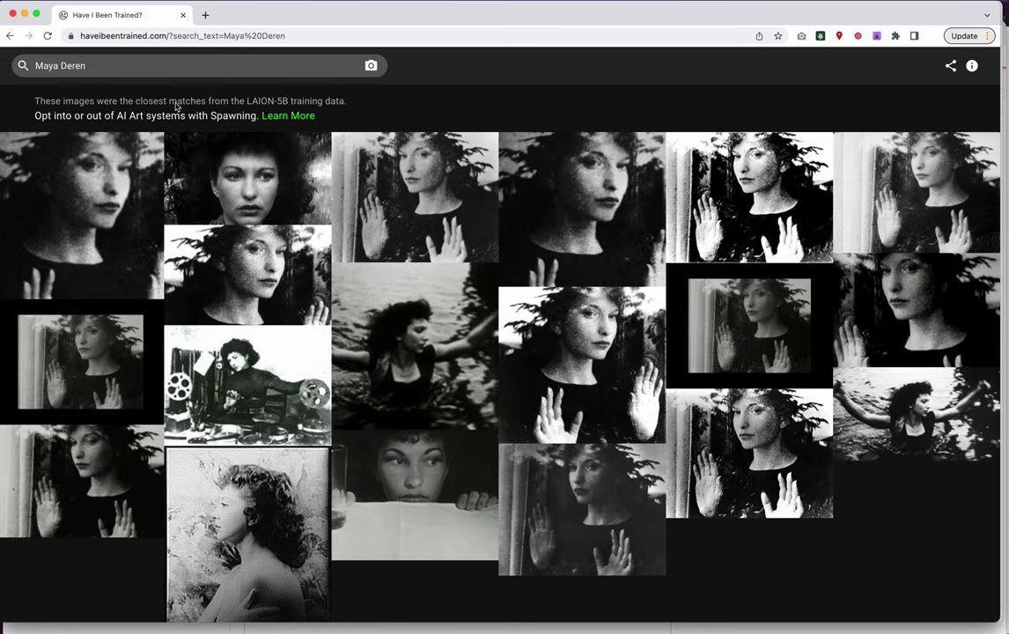
{"action": "scroll", "coordinate": [315, 382], "scroll_direction": "down", "scroll_amount": 10}
{"action": "scroll", "coordinate": [316, 383], "scroll_direction": "down", "scroll_amount": 15}
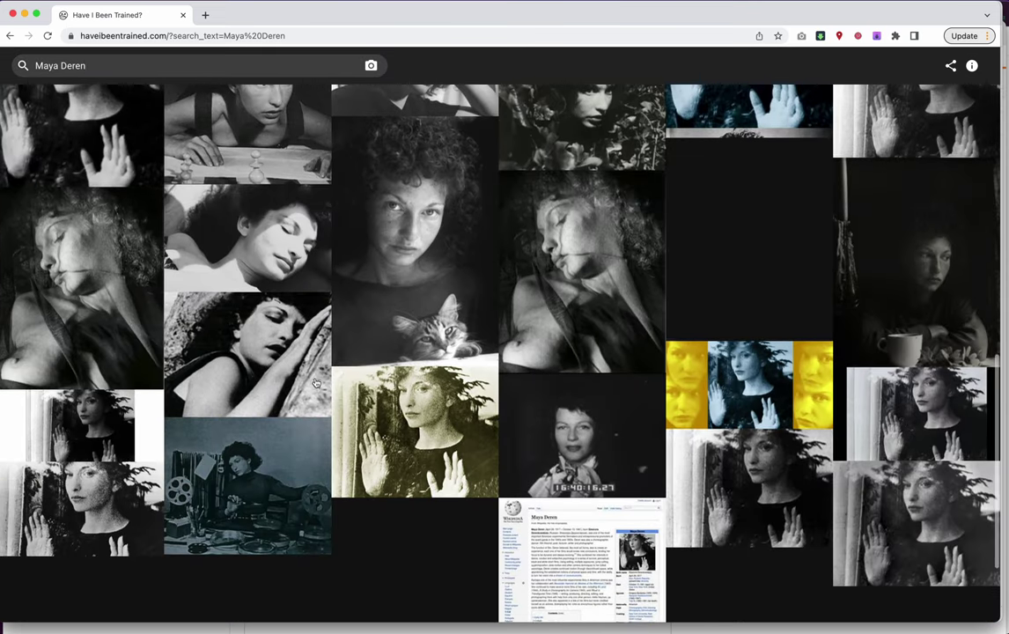
{"action": "scroll", "coordinate": [315, 382], "scroll_direction": "down", "scroll_amount": 5}
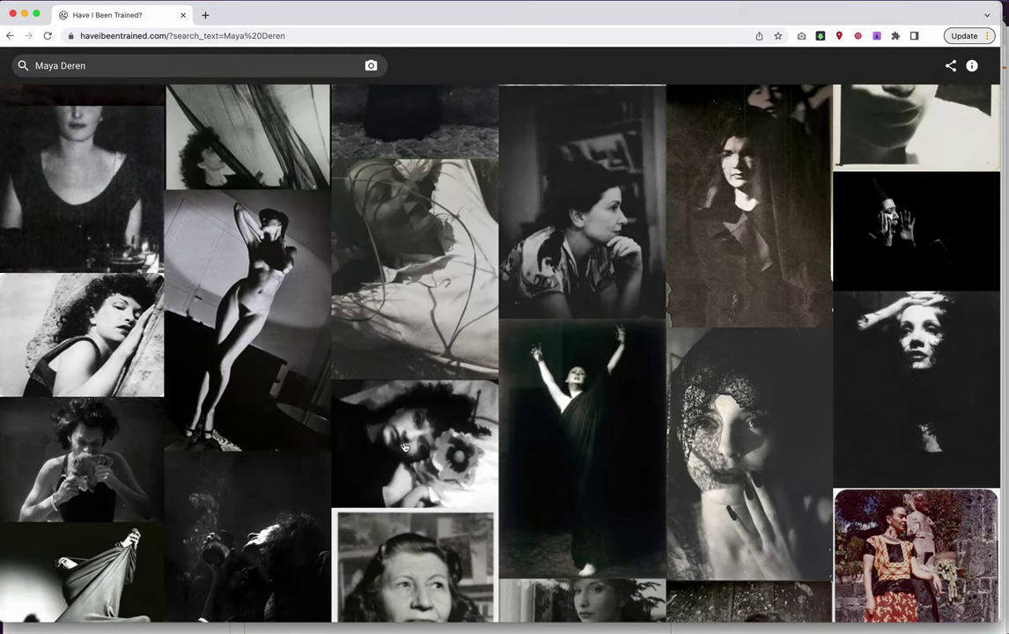
{"action": "scroll", "coordinate": [404, 448], "scroll_direction": "down", "scroll_amount": 15}
{"action": "scroll", "coordinate": [404, 447], "scroll_direction": "up", "scroll_amount": 15}
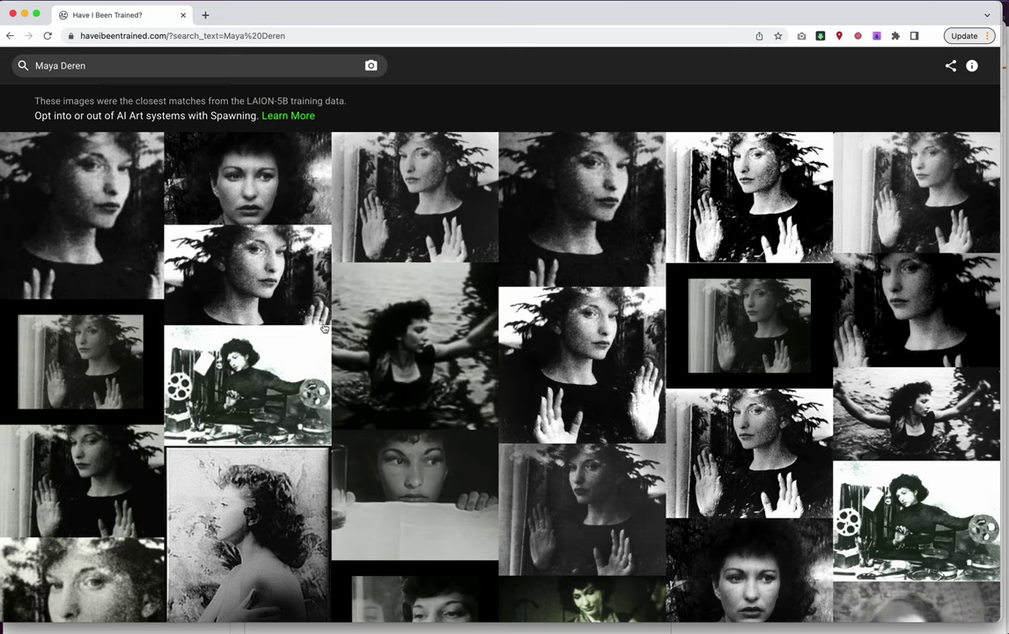
In a new tab, go to Hugging Face, search 'stable', and open the stabilityai/stable-diffusion Space
{"action": "left_click", "coordinate": [206, 15]}
{"action": "type", "text": "huggingface.co"}
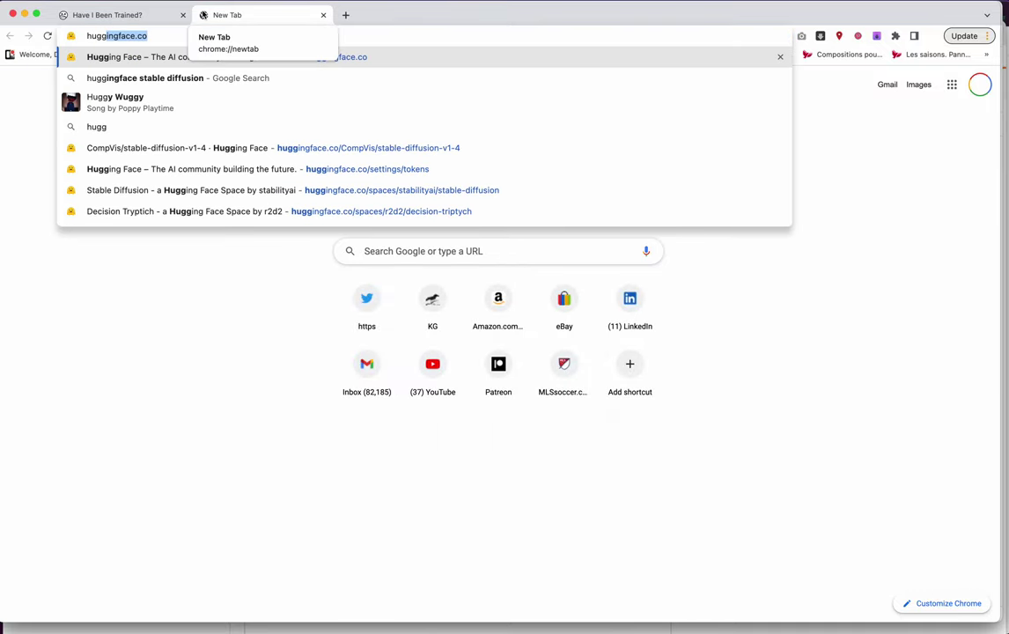
{"action": "key", "text": "Down"}
{"action": "key", "text": "Down"}
{"action": "key", "text": "Down"}
{"action": "key", "text": "Down"}
{"action": "key", "text": "Return"}
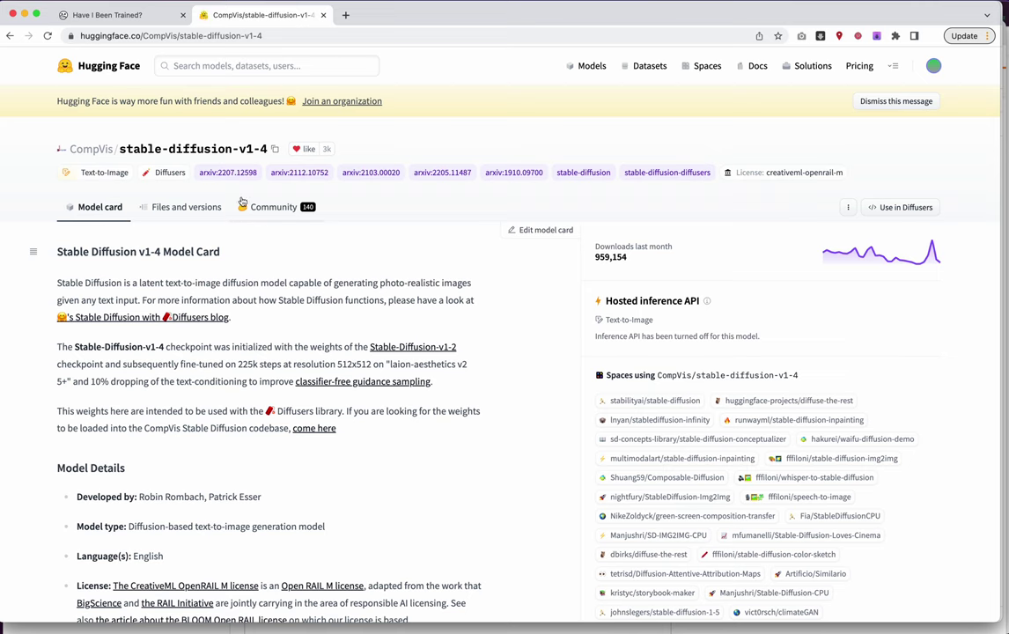
{"action": "left_click", "coordinate": [178, 66]}
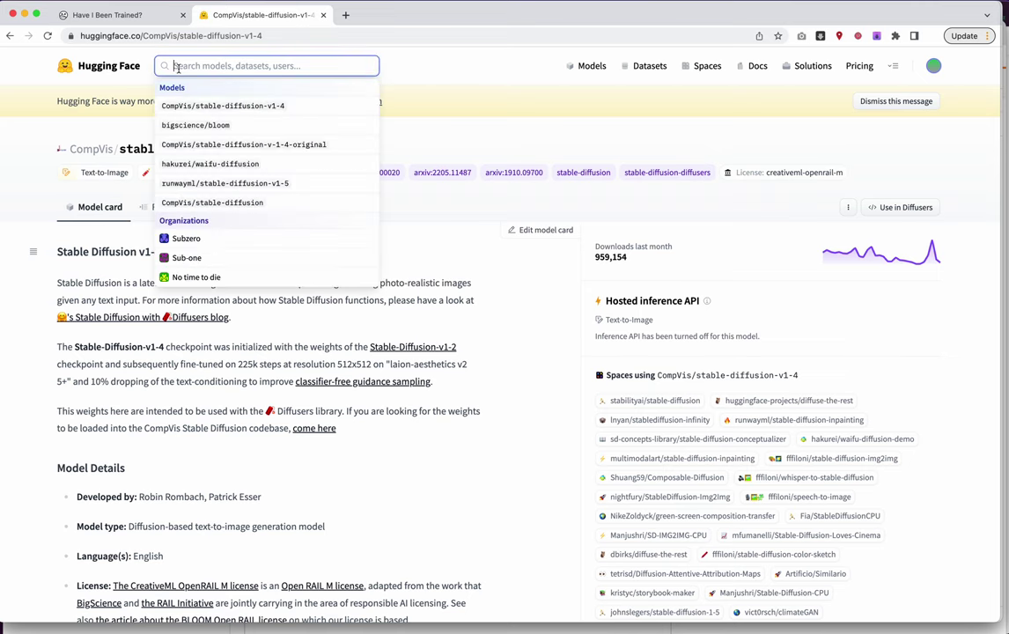
{"action": "type", "text": "stable"}
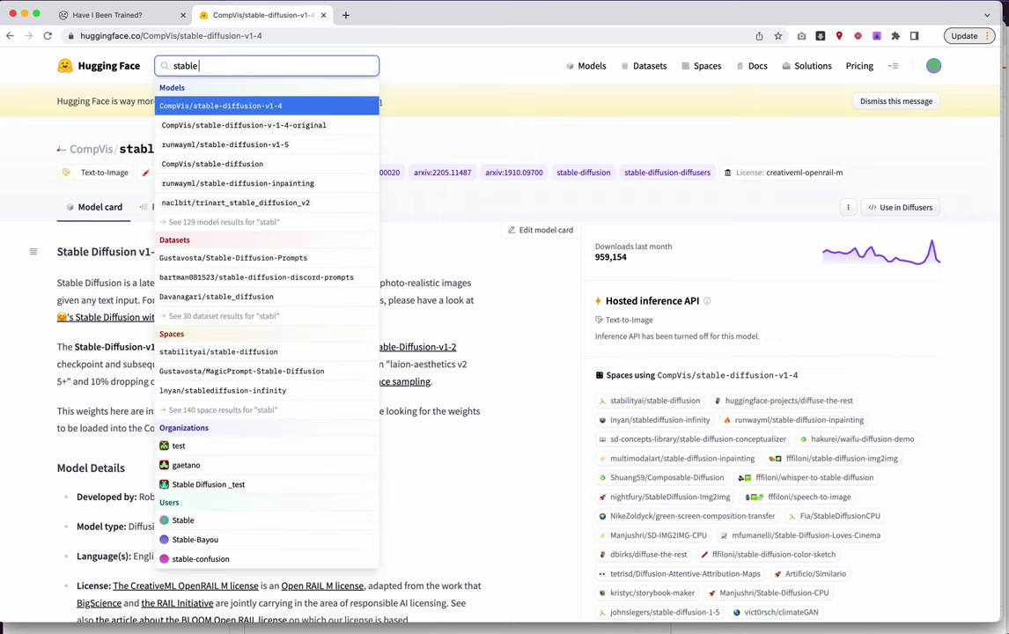
{"action": "left_click", "coordinate": [219, 350]}
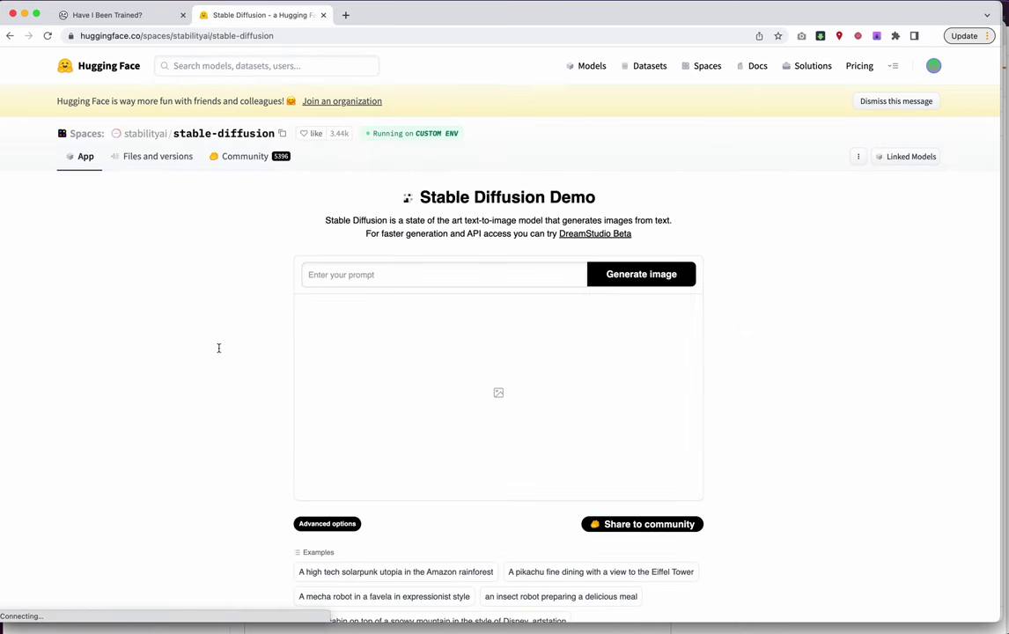
Generate four Stable Diffusion Demo images from the prompt 'Pablo Picasso'
{"action": "left_click", "coordinate": [334, 275]}
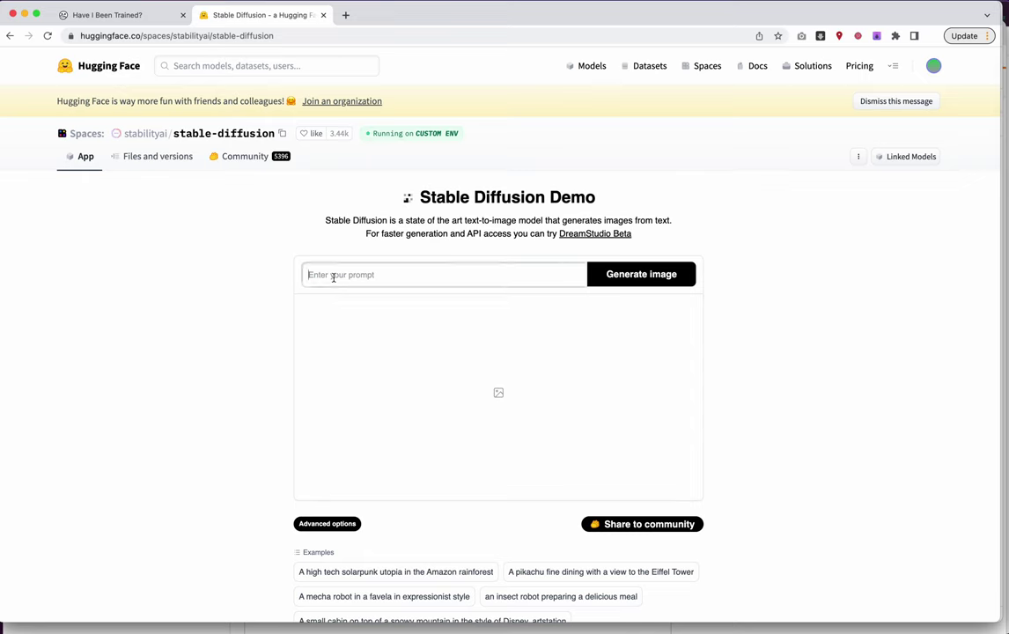
{"action": "type", "text": "Pablo Picasso"}
{"action": "left_click", "coordinate": [638, 275]}
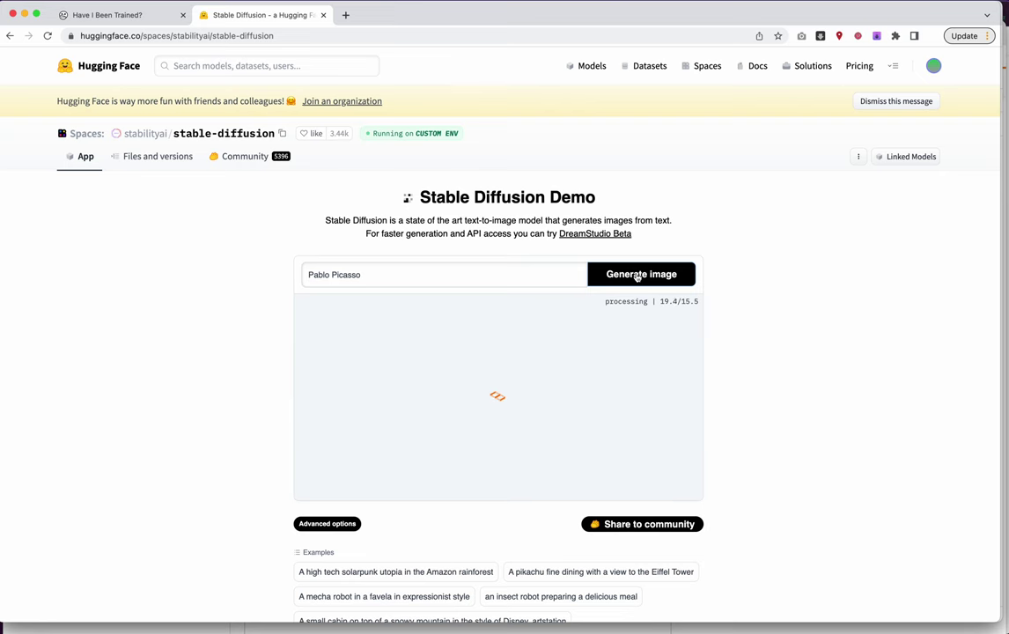
{"action": "scroll", "coordinate": [400, 240], "scroll_direction": "down", "scroll_amount": 3}
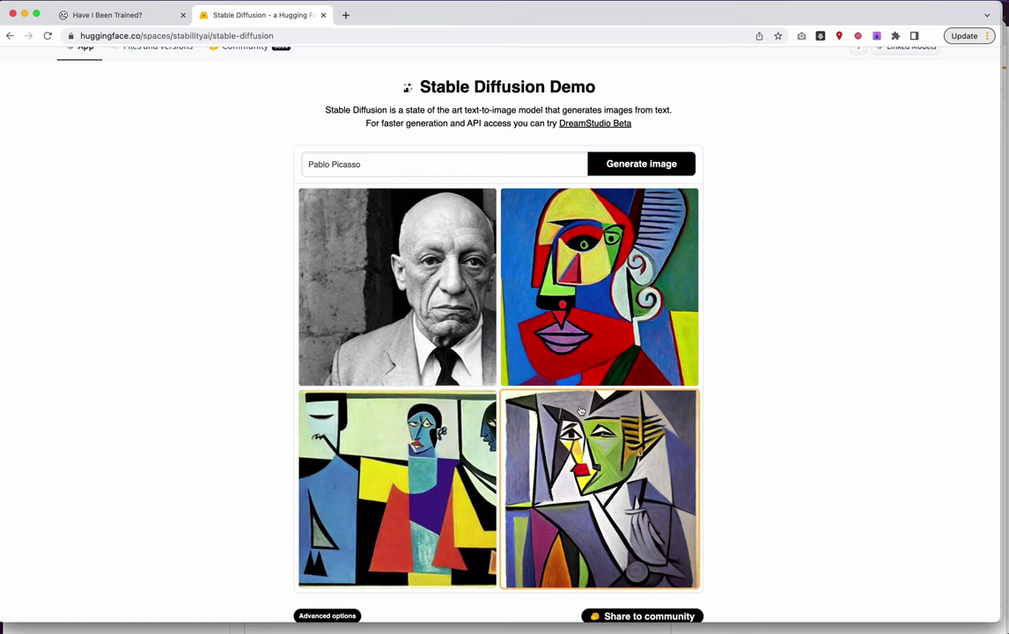
{"action": "left_click", "coordinate": [317, 164]}
Prefix the prompt with 'painting' and regenerate, yielding four cubist-style portraits
{"action": "type", "text": "painting"}
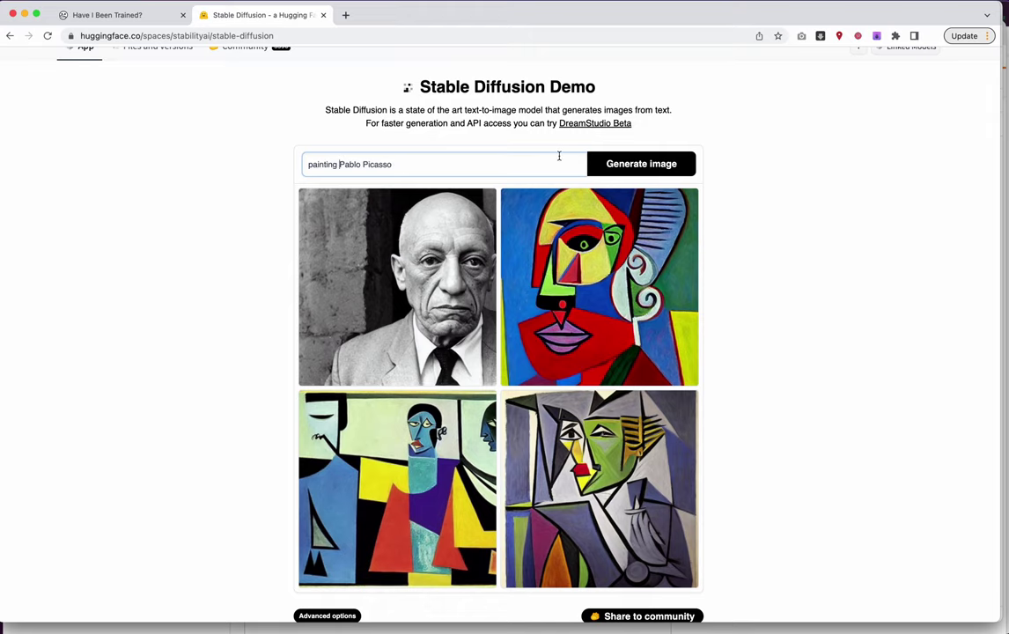
{"action": "left_click", "coordinate": [628, 167]}
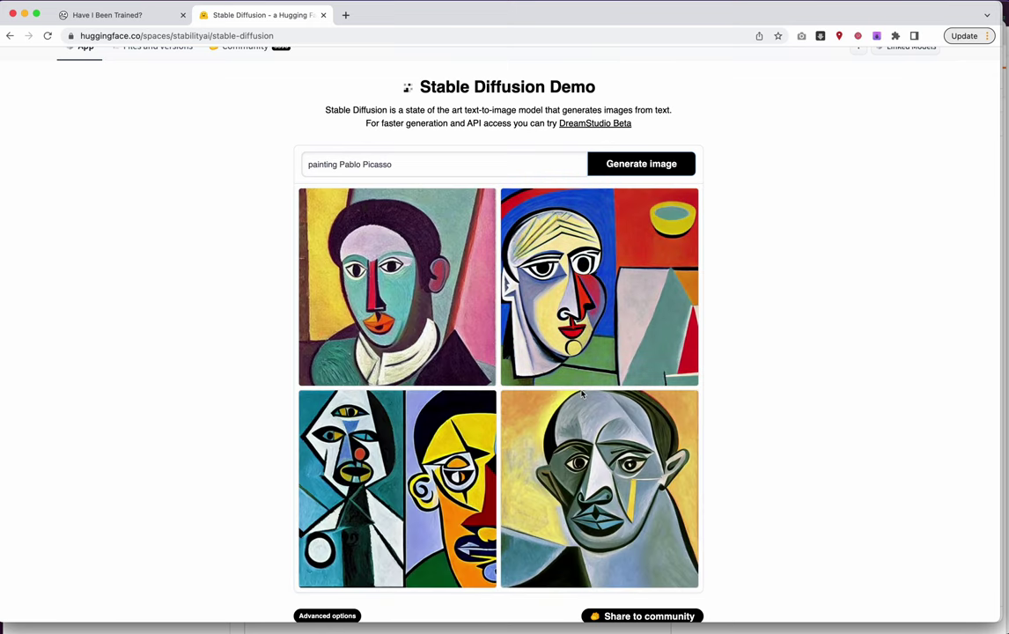
Replace 'painting' with 'by' and generate images for 'by Pablo Picasso'
{"action": "left_click_drag", "start_coordinate": [335, 164], "coordinate": [297, 161]}
{"action": "type", "text": "by"}
{"action": "left_click", "coordinate": [675, 160]}
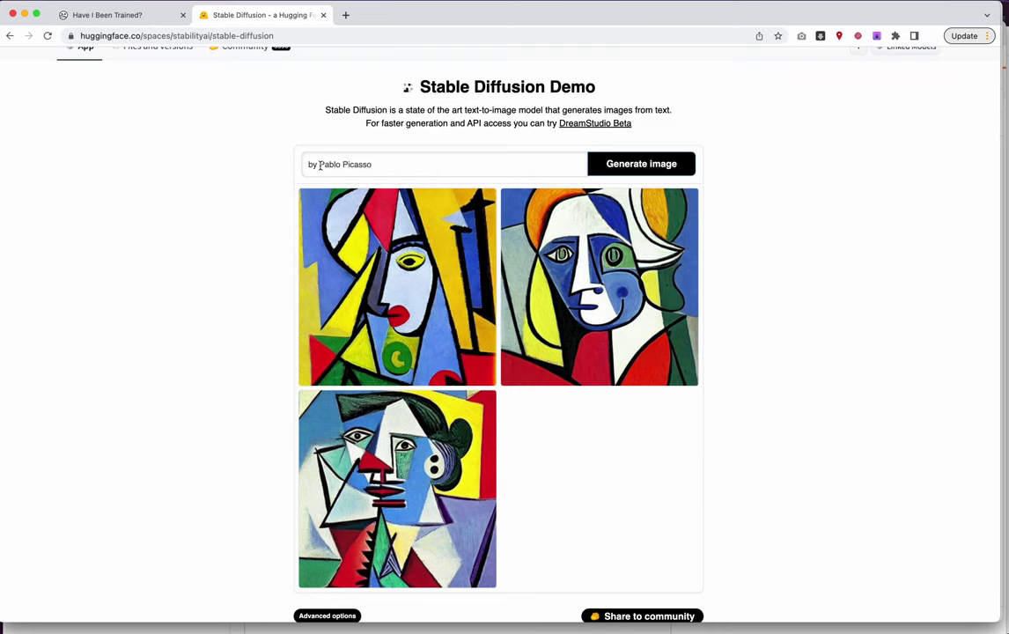
{"action": "double_click", "coordinate": [362, 164]}
Replace the prompt with 'Maya Deren' and generate Stable Diffusion images
{"action": "triple_click", "coordinate": [362, 164]}
{"action": "type", "text": "Maya D"}
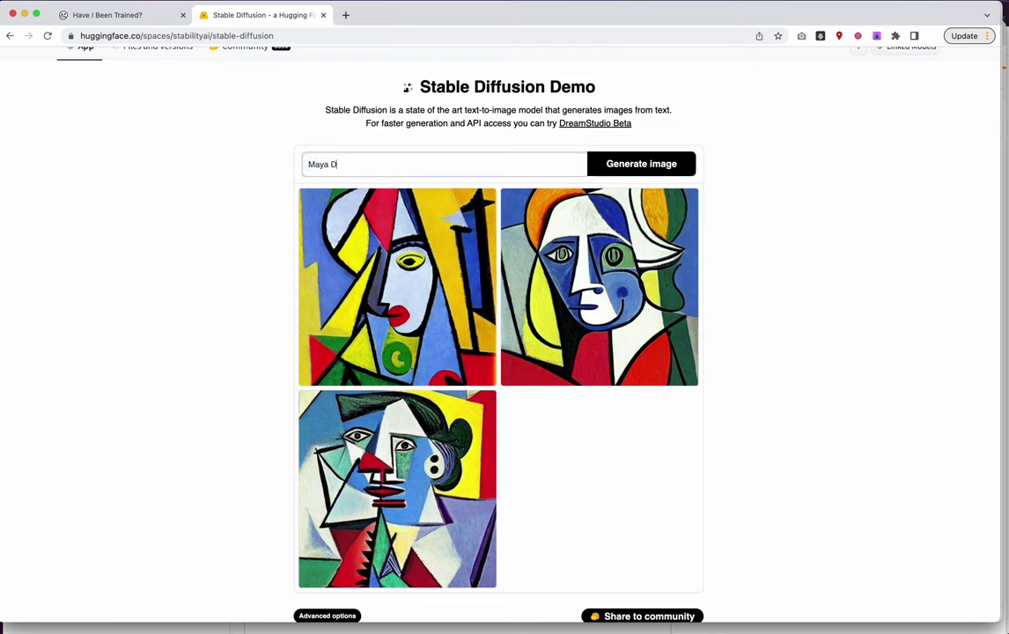
{"action": "type", "text": "eren"}
{"action": "left_click", "coordinate": [616, 165]}
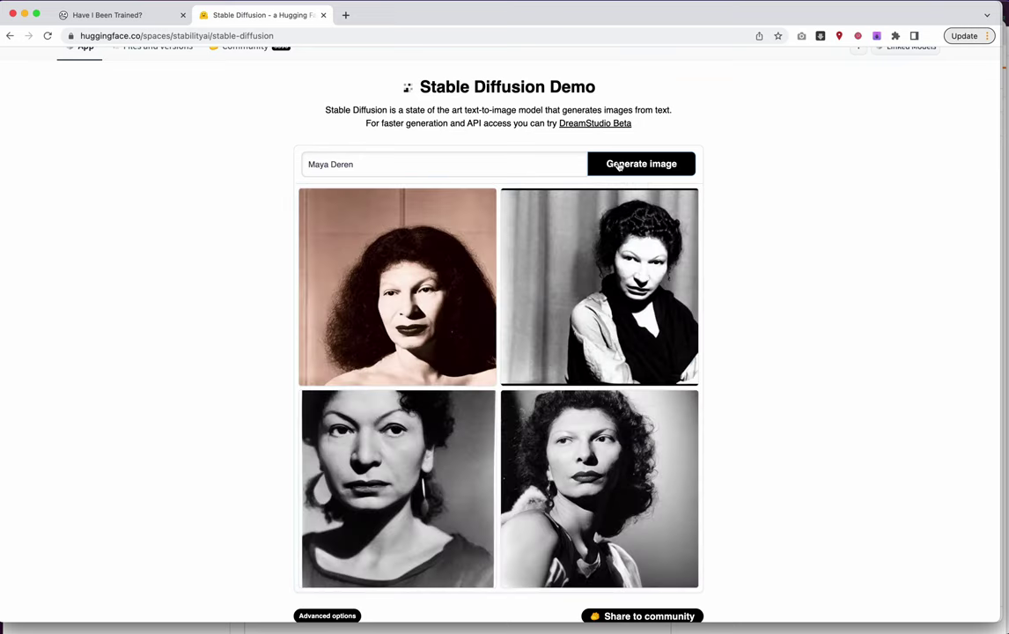
Prefix the prompt with 'by' and generate images for 'by Maya Deren'
{"action": "left_click", "coordinate": [306, 164]}
{"action": "type", "text": "by"}
{"action": "left_click", "coordinate": [611, 168]}
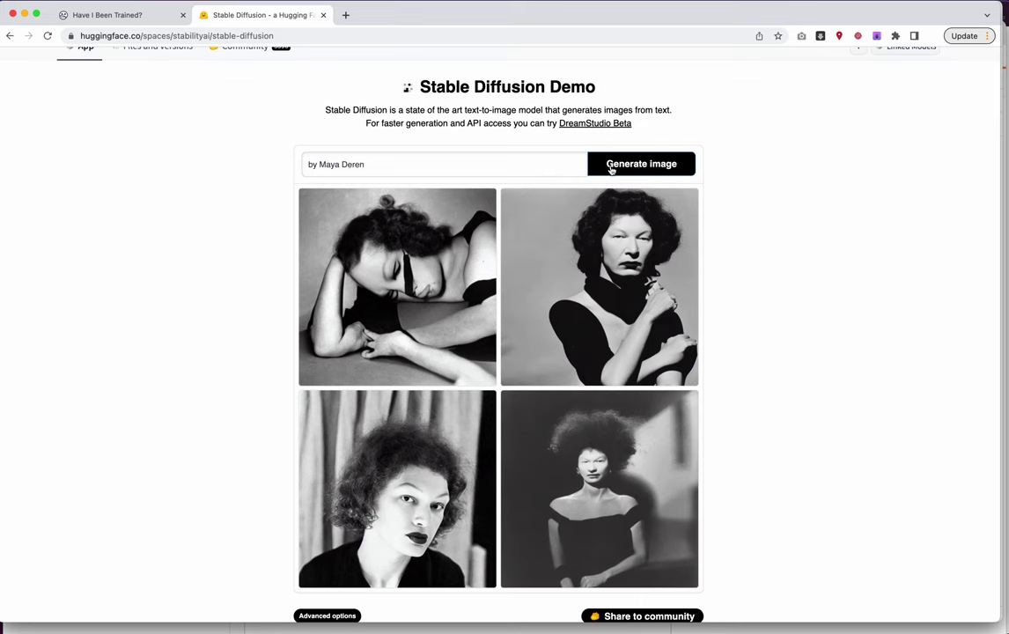
Prepend 'an experimental film' so the prompt reads 'an experimental film by Maya Deren', then generate
{"action": "left_click", "coordinate": [308, 165]}
{"action": "type", "text": "an exp"}
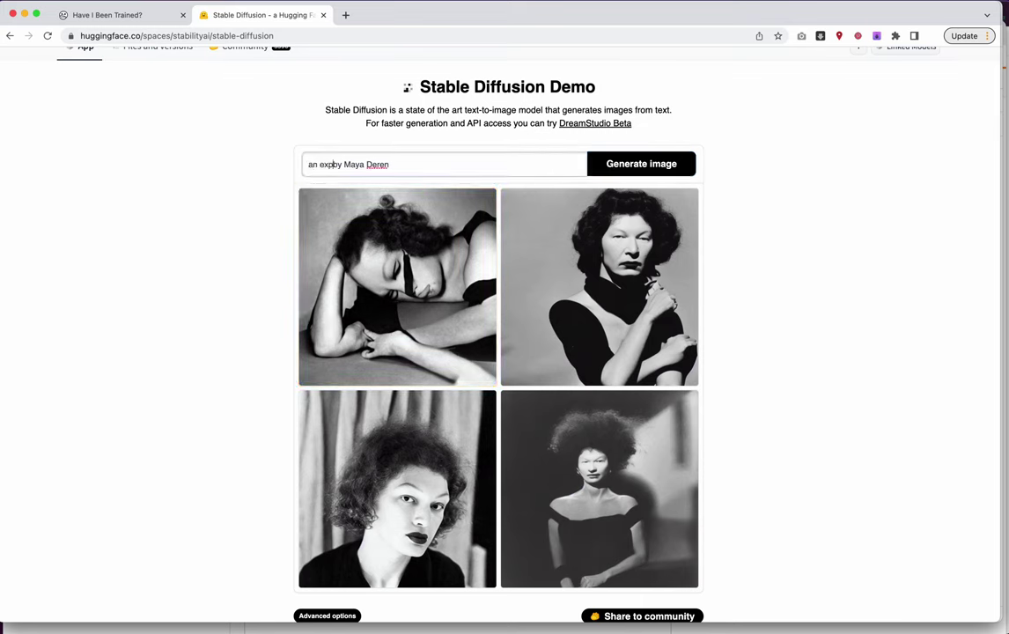
{"action": "type", "text": "erin"}
{"action": "type", "text": "ental f"}
{"action": "type", "text": "ilm"}
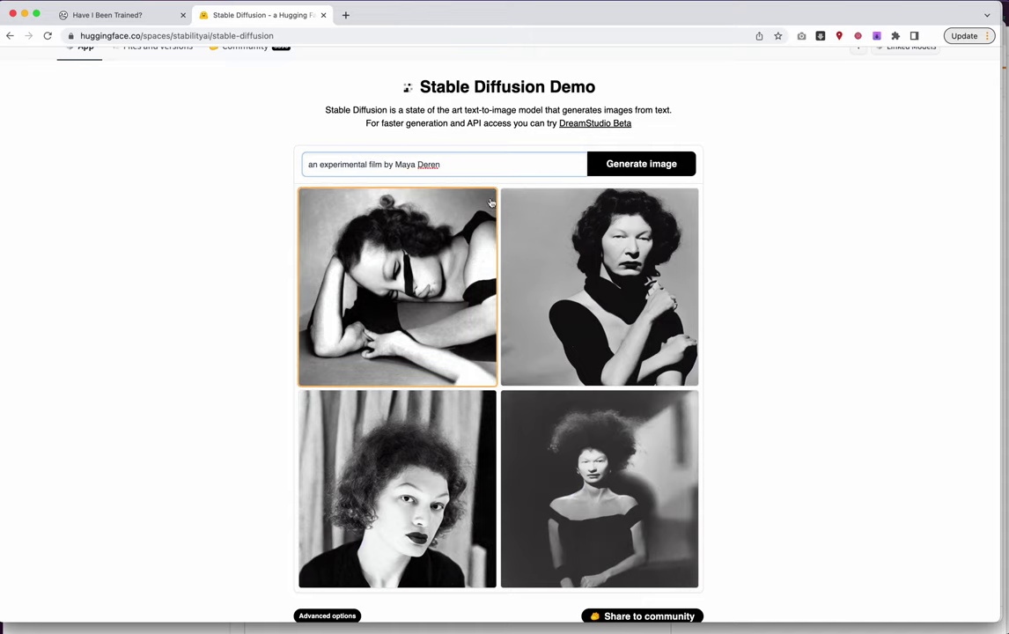
{"action": "left_click", "coordinate": [649, 169]}
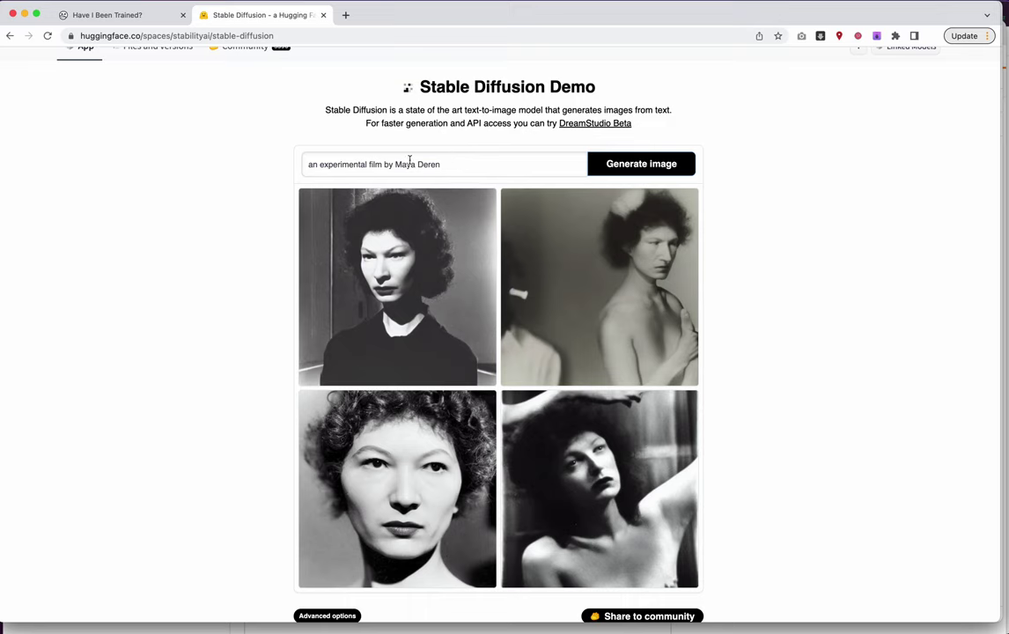
Select the prompt text, then return to the Have I Been Trained? tab with Maya Deren matches
{"action": "double_click", "coordinate": [441, 166]}
{"action": "triple_click", "coordinate": [443, 166]}
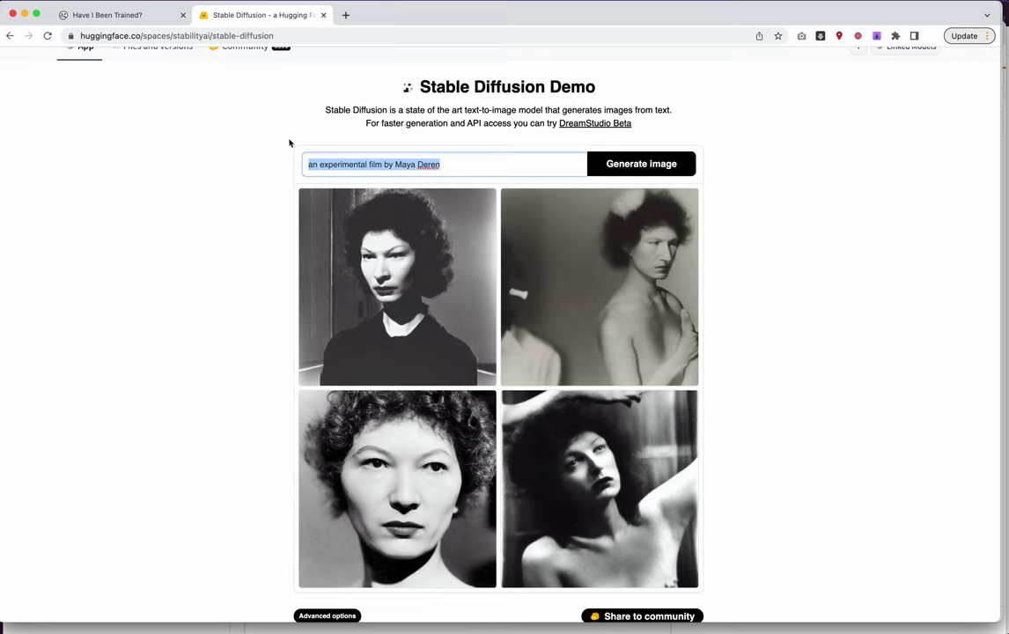
{"action": "left_click", "coordinate": [113, 19]}
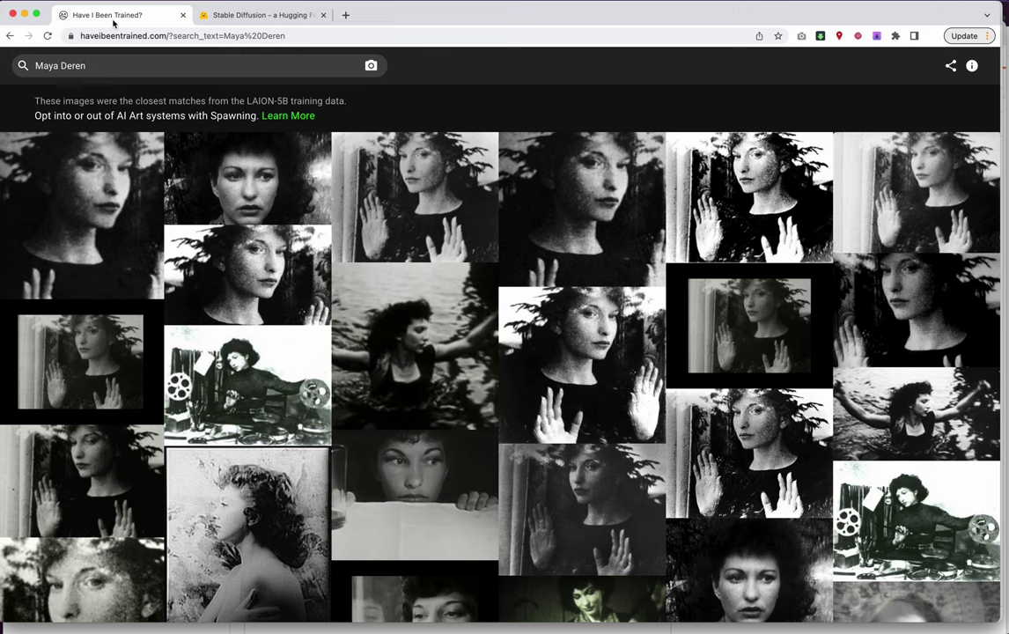
Replace the 'Maya Deren' query with 'microphotography' and run the search
{"action": "triple_click", "coordinate": [106, 63]}
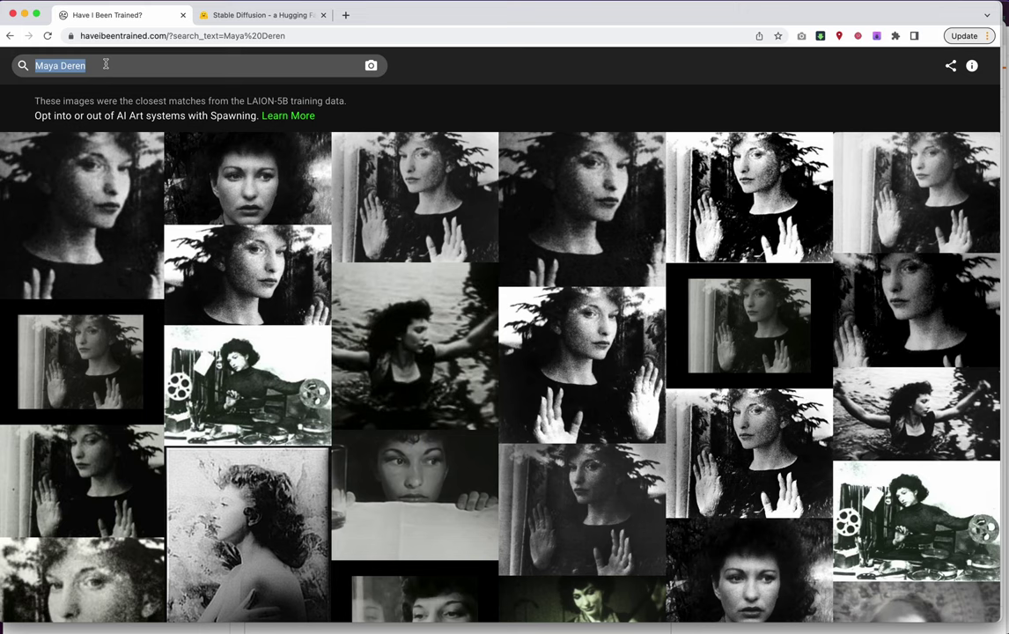
{"action": "type", "text": "micropho"}
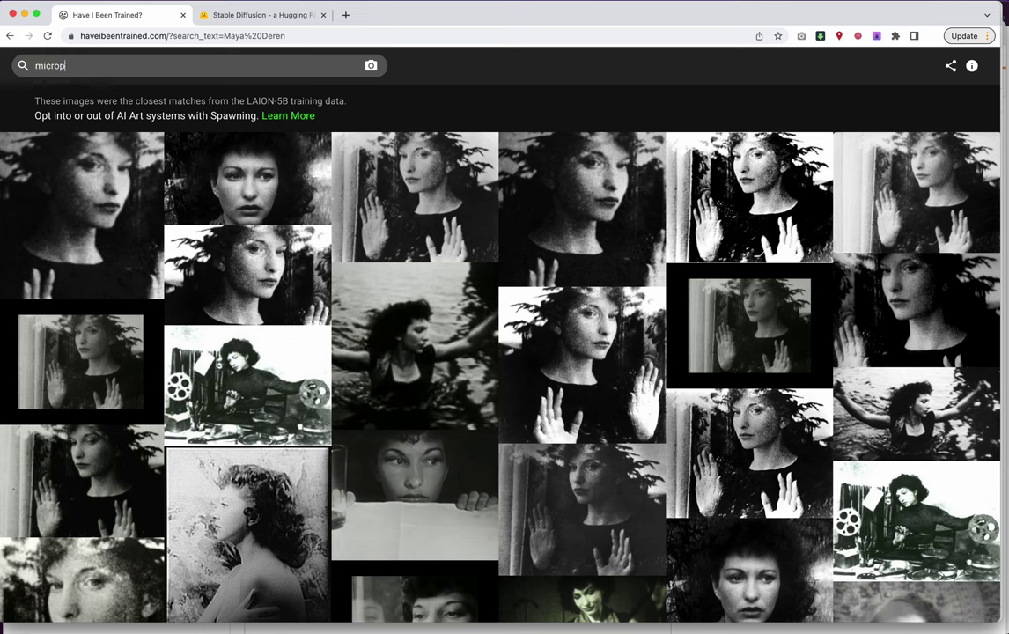
{"action": "type", "text": "tography"}
{"action": "key", "text": "Return"}
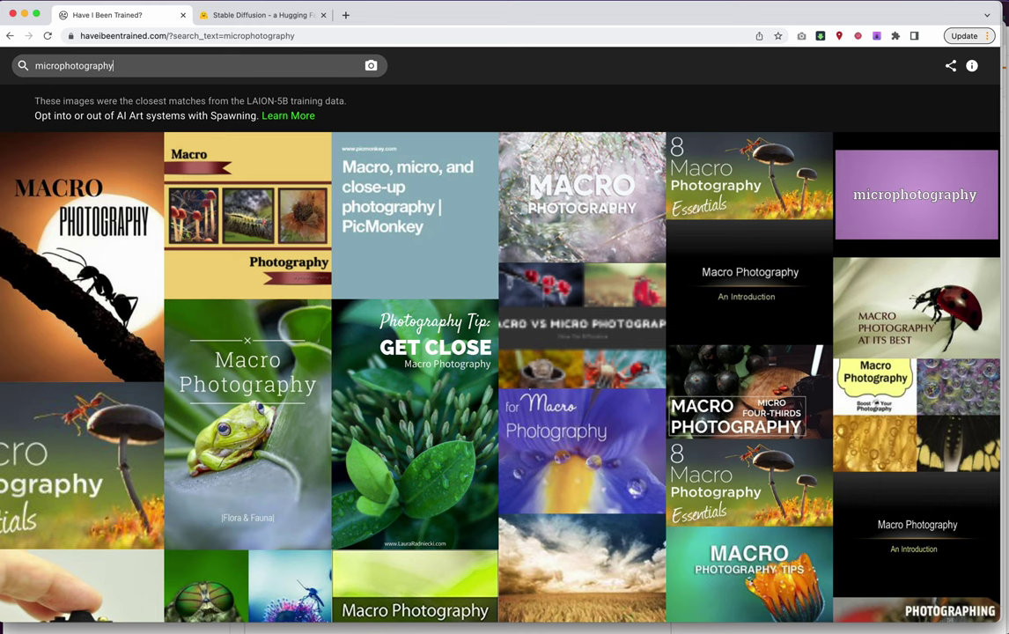
Scroll the microphotography matches, then open the 'Macro Photography An Introduction' image details
{"action": "scroll", "coordinate": [316, 349], "scroll_direction": "down", "scroll_amount": 15}
{"action": "scroll", "coordinate": [351, 390], "scroll_direction": "down", "scroll_amount": 15}
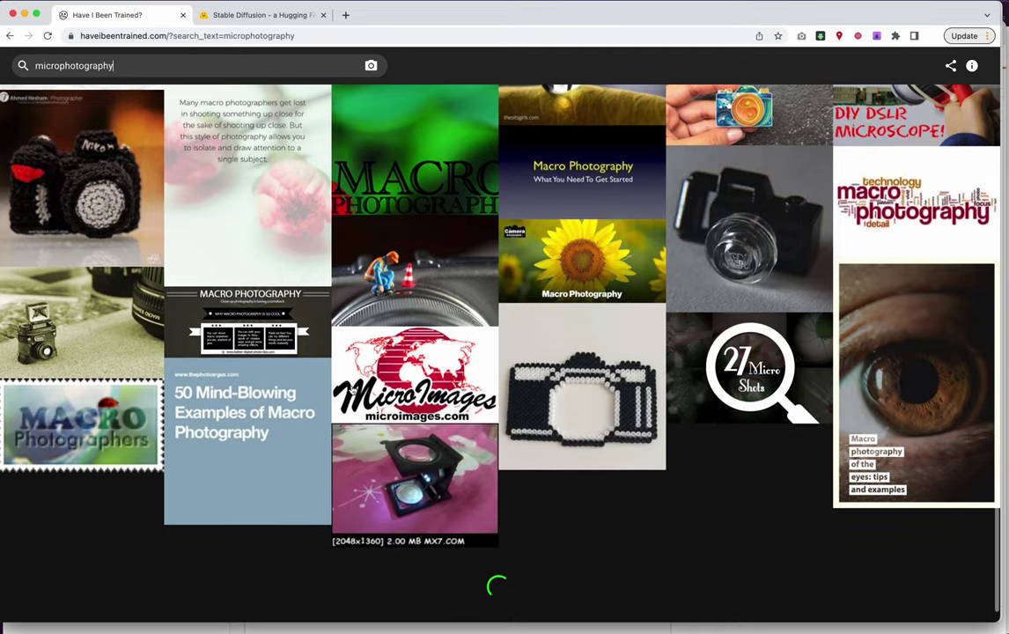
{"action": "scroll", "coordinate": [351, 390], "scroll_direction": "down", "scroll_amount": 10}
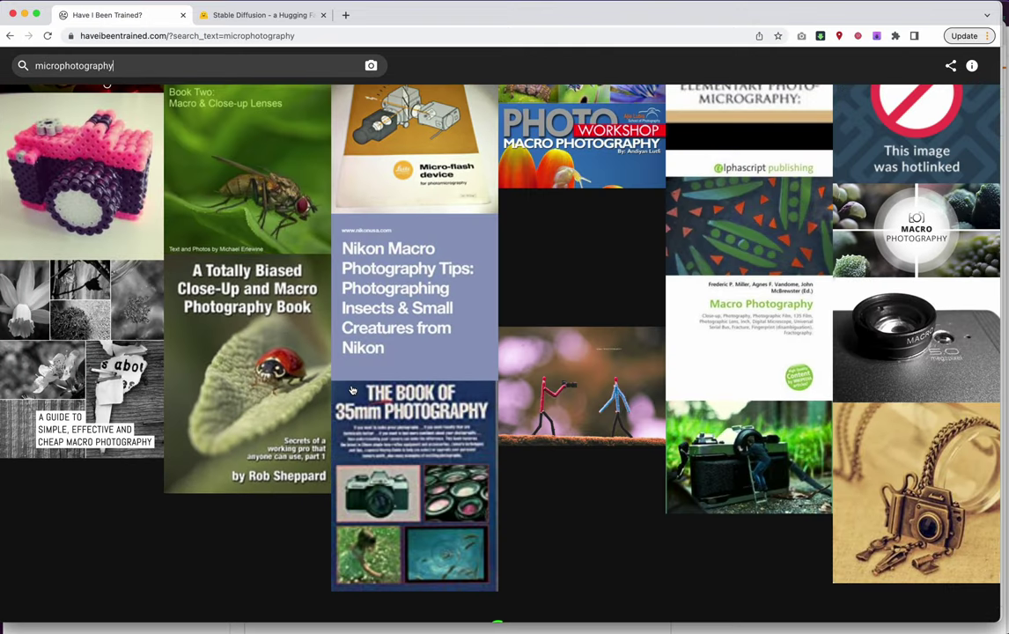
{"action": "scroll", "coordinate": [351, 390], "scroll_direction": "down", "scroll_amount": 1}
{"action": "scroll", "coordinate": [352, 390], "scroll_direction": "down", "scroll_amount": 10}
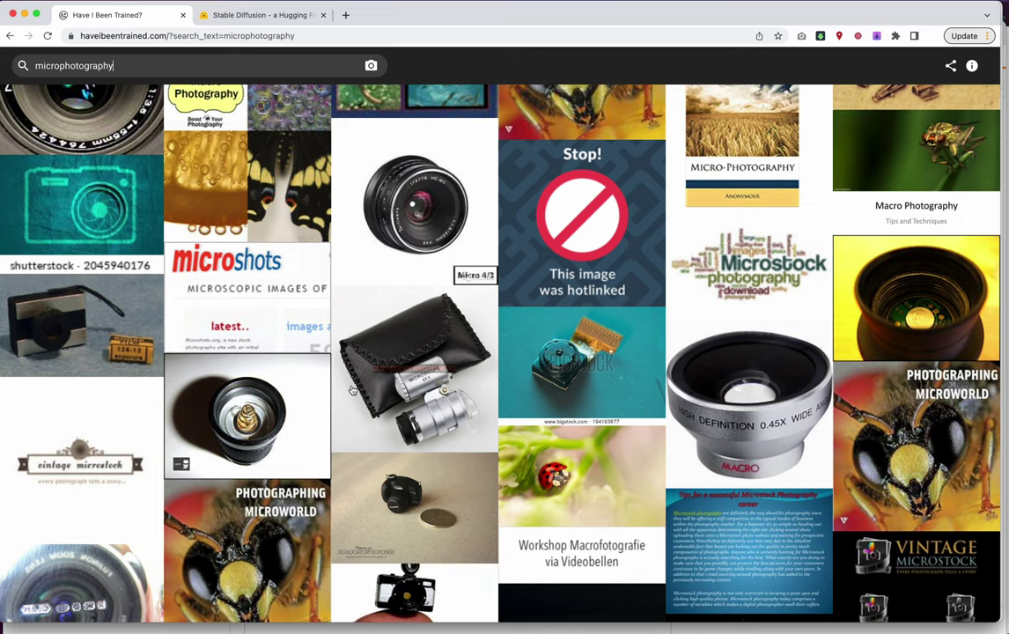
{"action": "scroll", "coordinate": [351, 391], "scroll_direction": "down", "scroll_amount": 15}
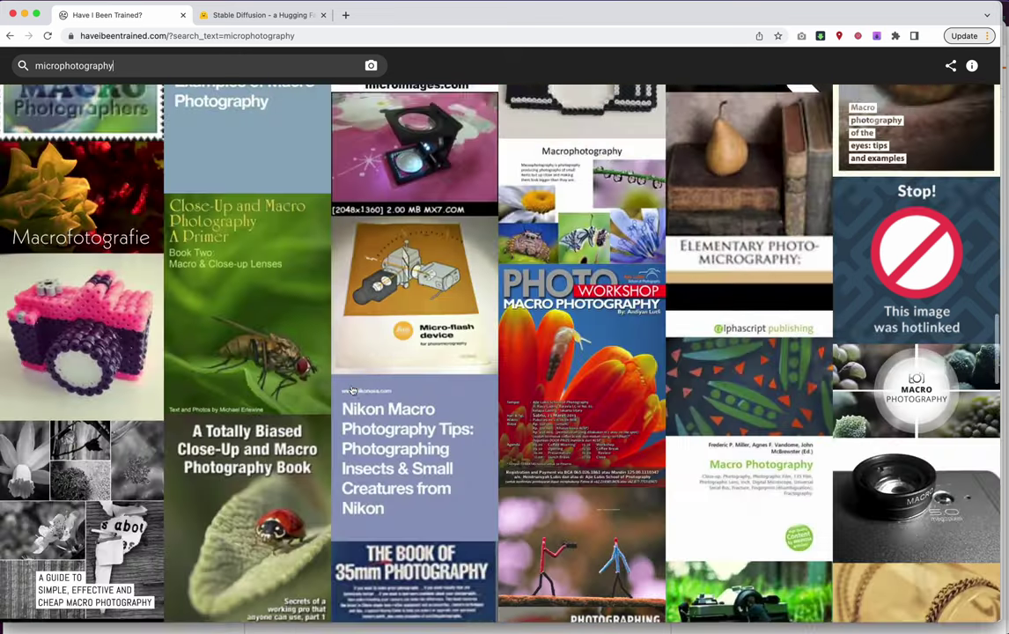
{"action": "scroll", "coordinate": [273, 361], "scroll_direction": "up", "scroll_amount": 20}
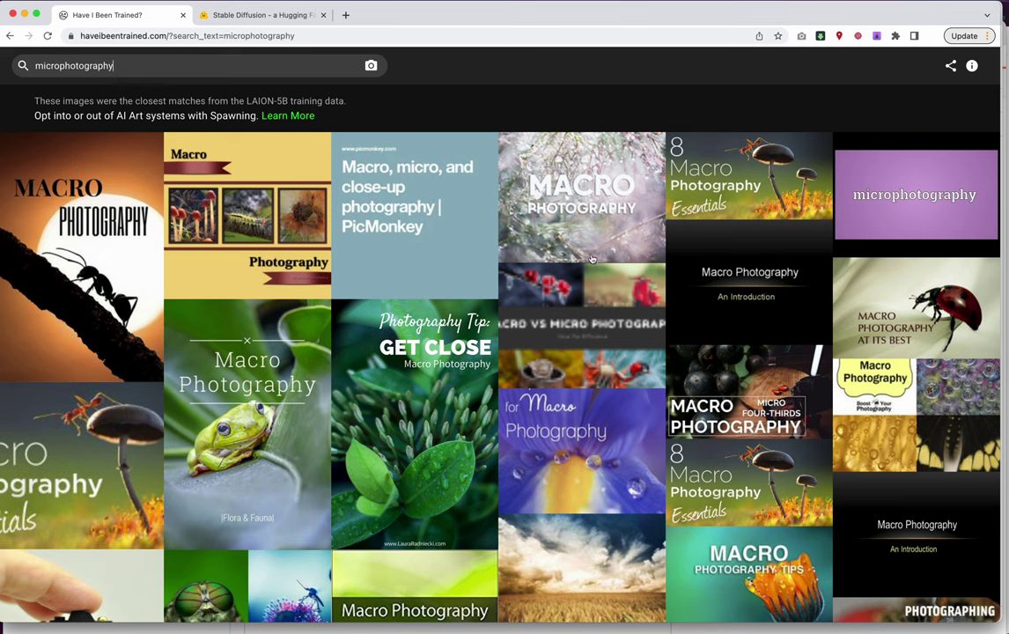
{"action": "left_click", "coordinate": [740, 285]}
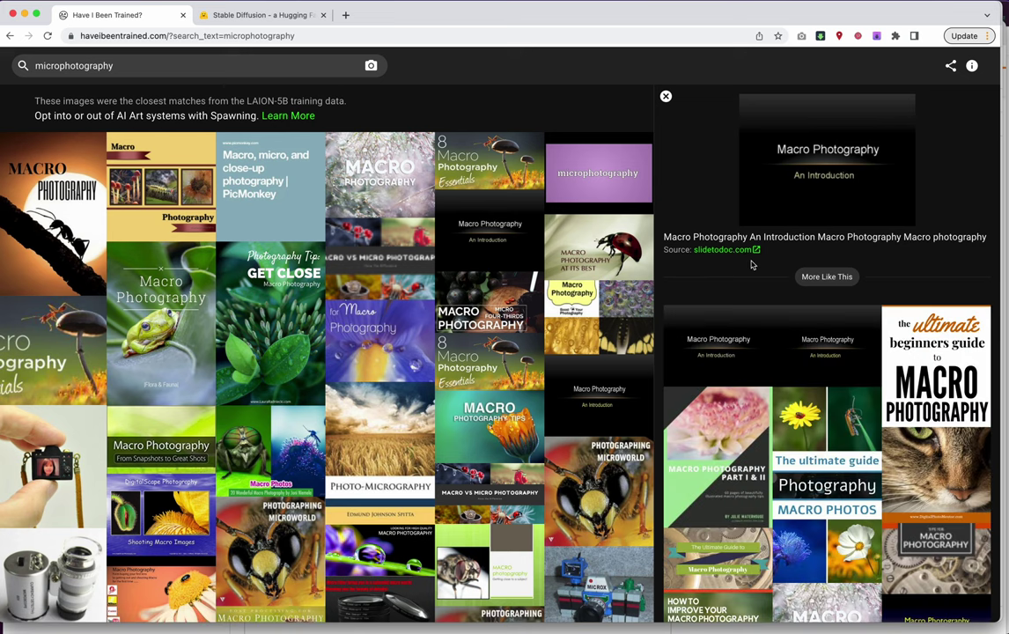
Browse the More Like This matches, then select the whole microphotography query in the search box
{"action": "scroll", "coordinate": [756, 352], "scroll_direction": "down", "scroll_amount": 1}
{"action": "scroll", "coordinate": [756, 352], "scroll_direction": "up", "scroll_amount": 1}
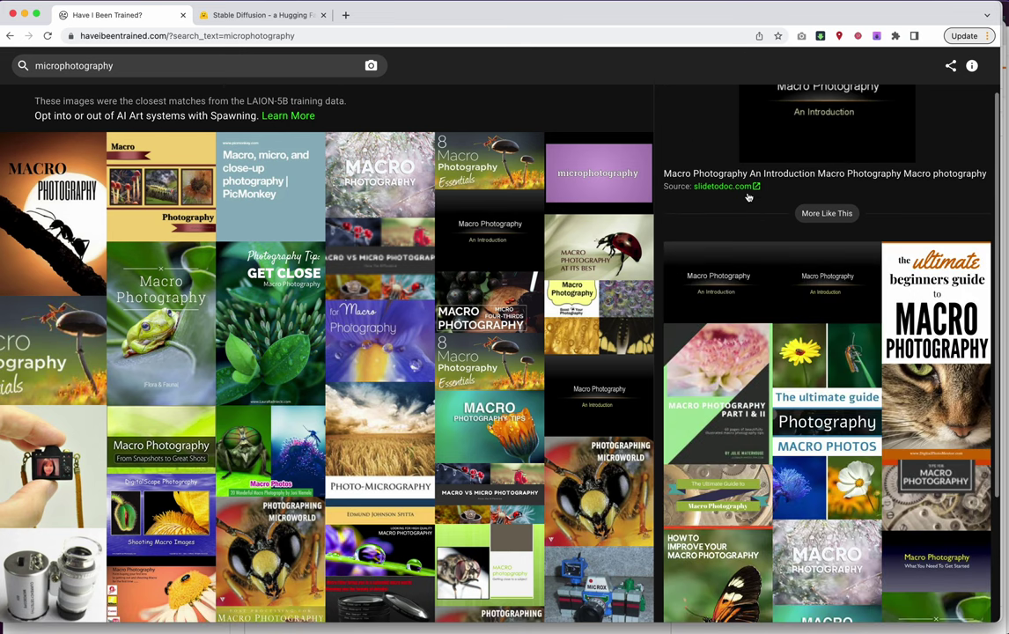
{"action": "scroll", "coordinate": [754, 225], "scroll_direction": "down", "scroll_amount": 3}
{"action": "scroll", "coordinate": [753, 225], "scroll_direction": "down", "scroll_amount": 5}
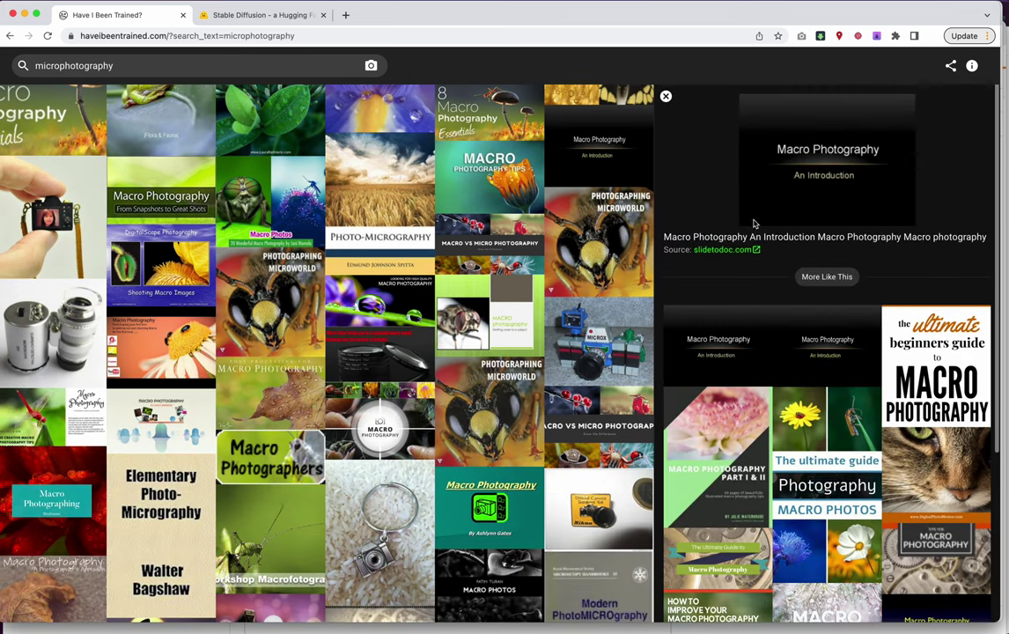
{"action": "left_click", "coordinate": [162, 68]}
{"action": "key", "text": "super+a"}
Search for 'thin slice photography' and scroll down through the laptop-skin and album matches
{"action": "type", "text": "thin slice photography"}
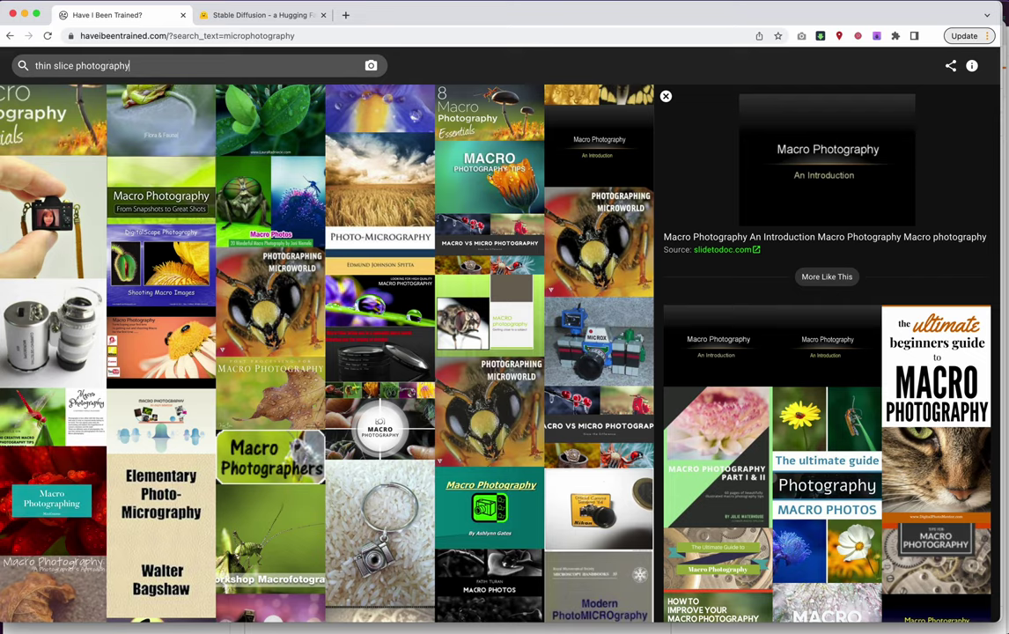
{"action": "key", "text": "Return"}
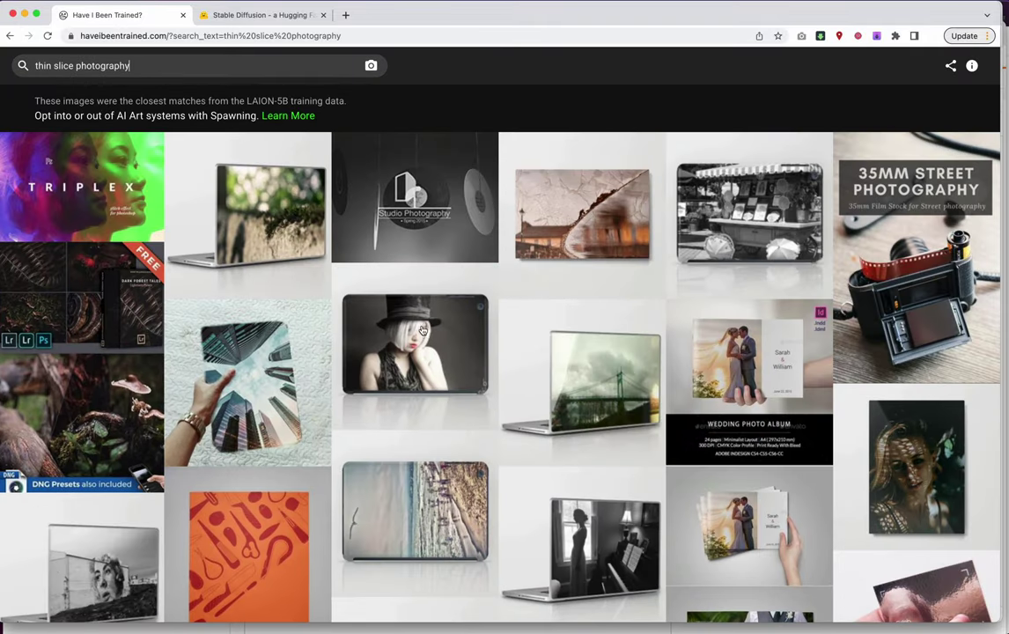
{"action": "scroll", "coordinate": [423, 333], "scroll_direction": "down", "scroll_amount": 5}
{"action": "scroll", "coordinate": [422, 333], "scroll_direction": "down", "scroll_amount": 15}
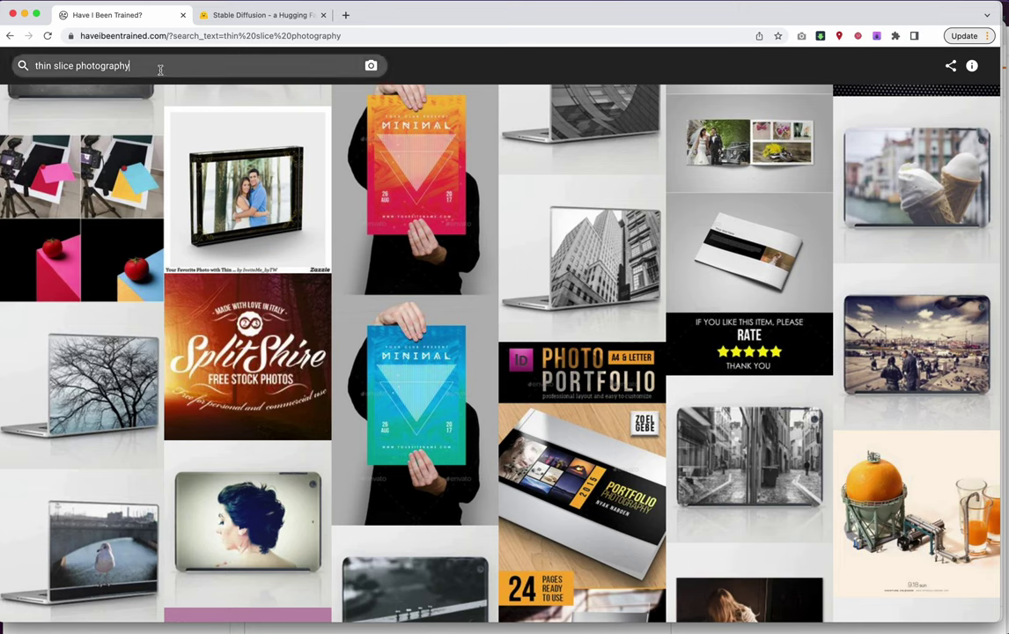
Clear the thin slice photography query back to the start page and search 'experimental film'
{"action": "left_click_drag", "start_coordinate": [160, 68], "coordinate": [30, 65]}
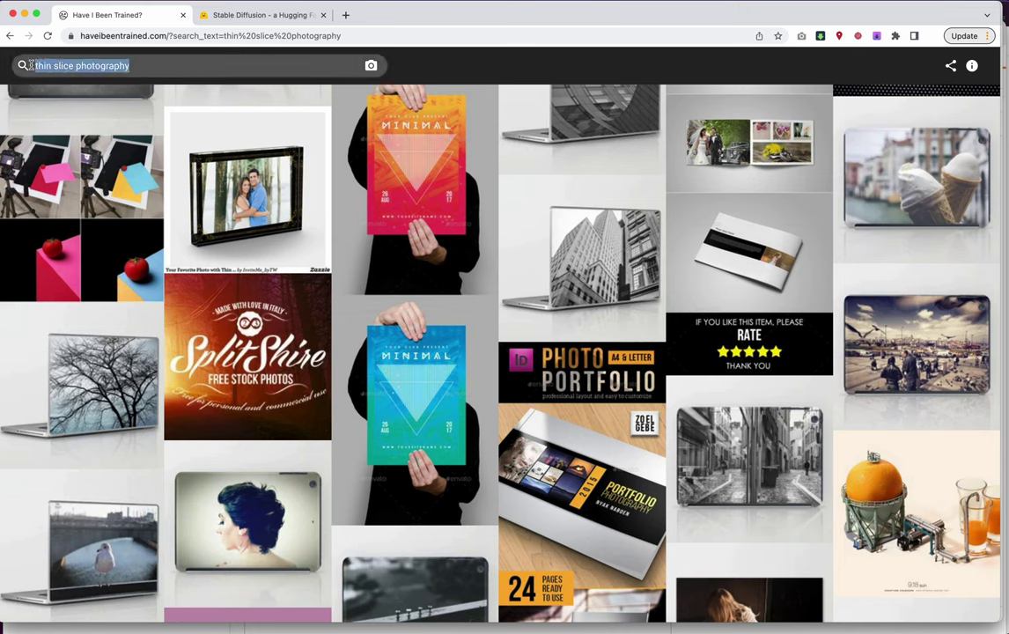
{"action": "left_click", "coordinate": [66, 65]}
{"action": "left_click_drag", "start_coordinate": [144, 66], "coordinate": [28, 65]}
{"action": "key", "text": "BackSpace"}
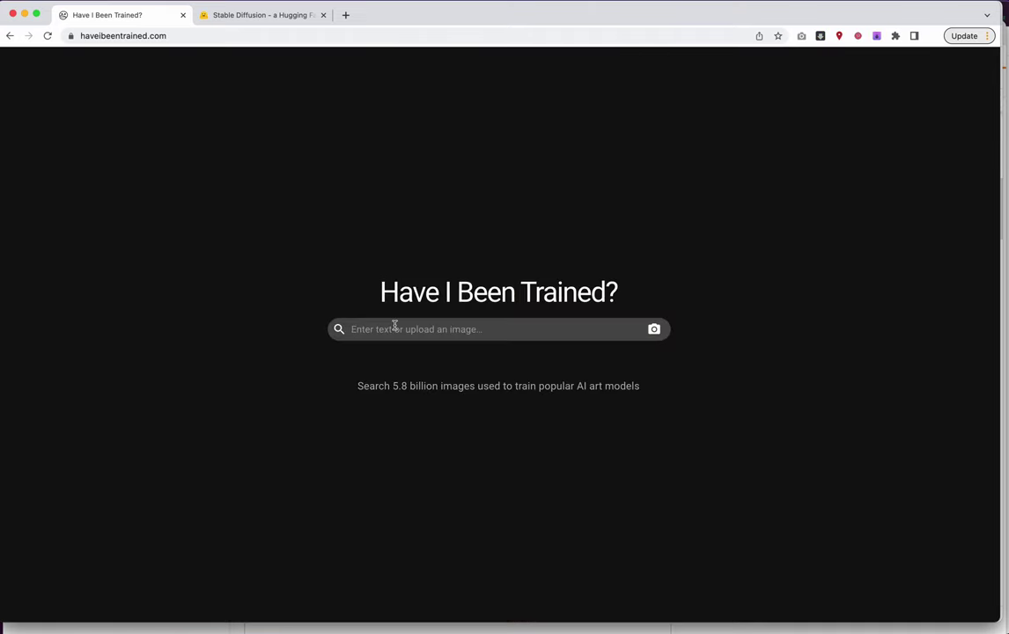
{"action": "type", "text": "experimental film"}
{"action": "key", "text": "Return"}
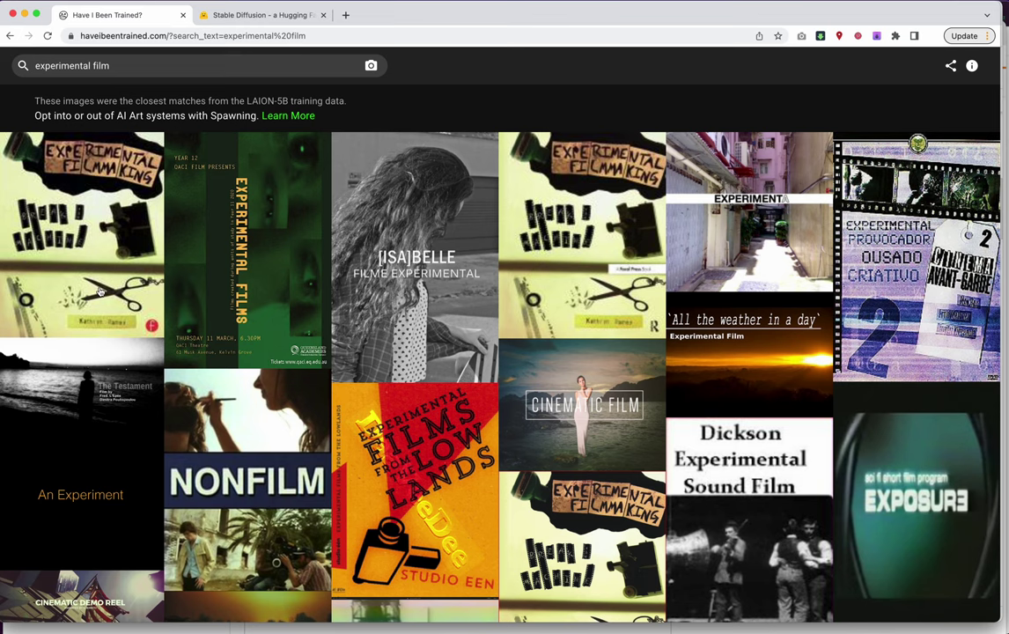
Scroll through the experimental film posters and book covers, past the Maya Deren Experimental Films image
{"action": "scroll", "coordinate": [402, 347], "scroll_direction": "down", "scroll_amount": 10}
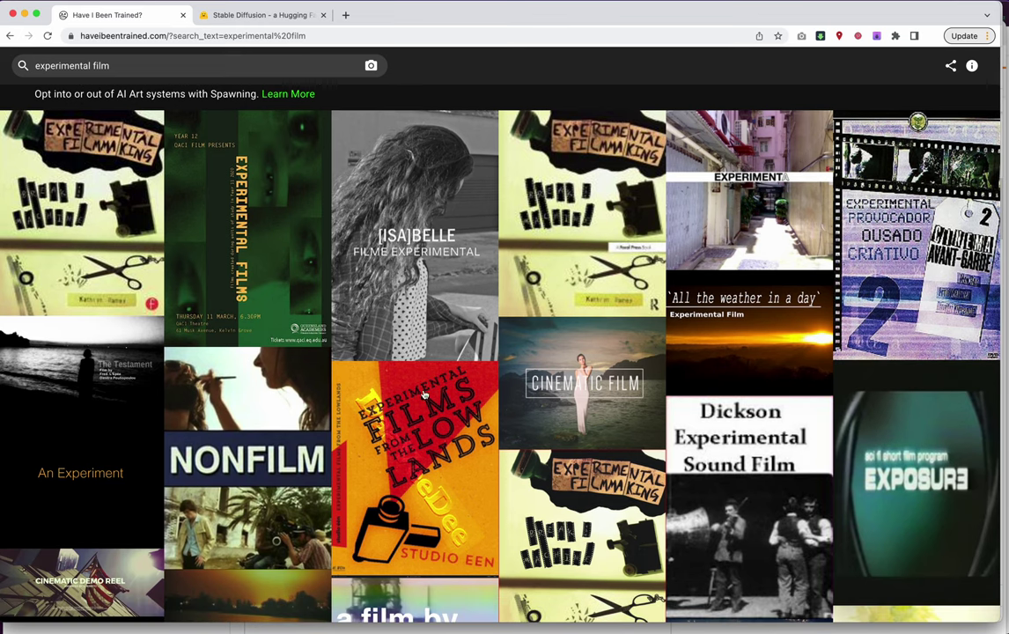
{"action": "scroll", "coordinate": [424, 398], "scroll_direction": "down", "scroll_amount": 10}
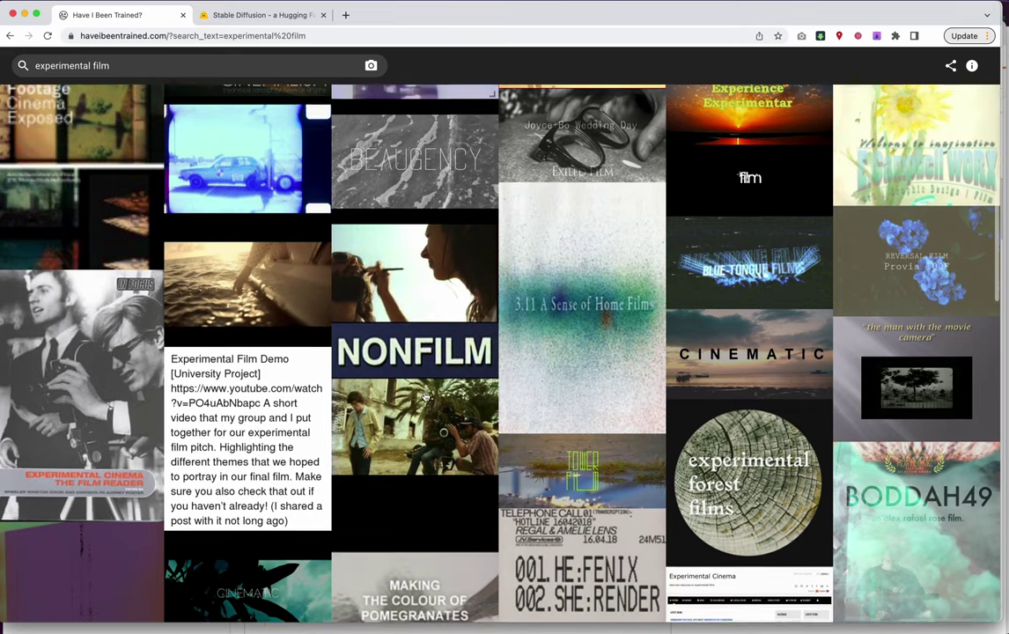
{"action": "scroll", "coordinate": [424, 398], "scroll_direction": "down", "scroll_amount": 10}
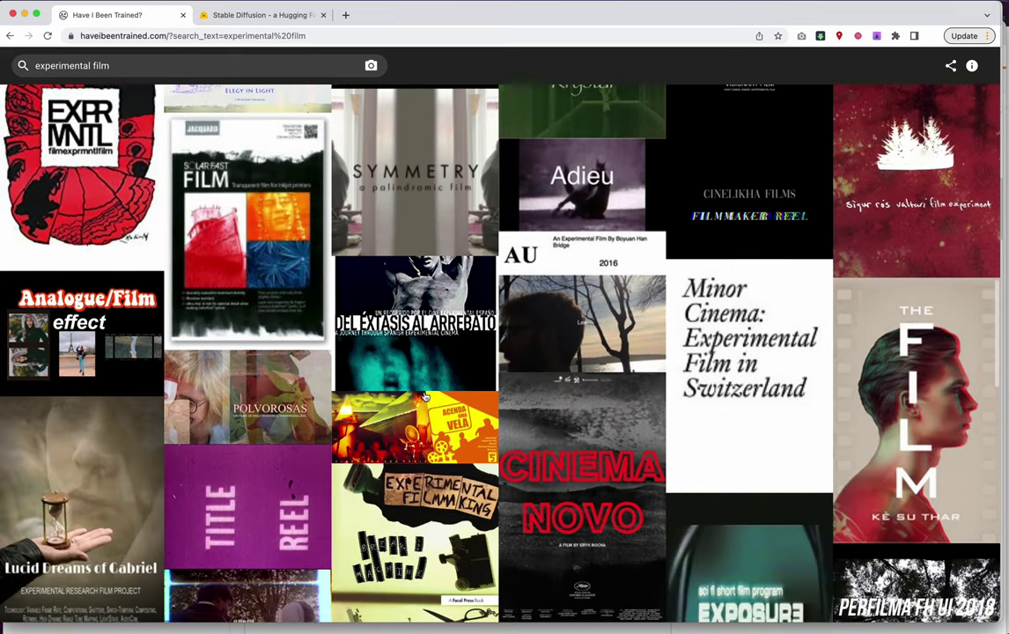
{"action": "scroll", "coordinate": [425, 397], "scroll_direction": "down", "scroll_amount": 10}
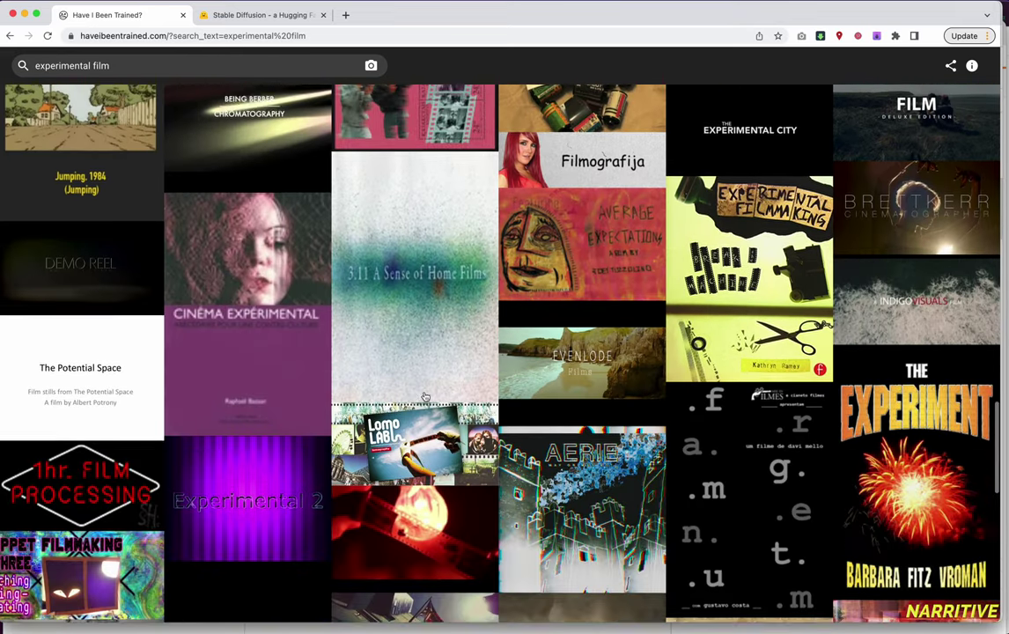
{"action": "scroll", "coordinate": [425, 397], "scroll_direction": "down", "scroll_amount": 10}
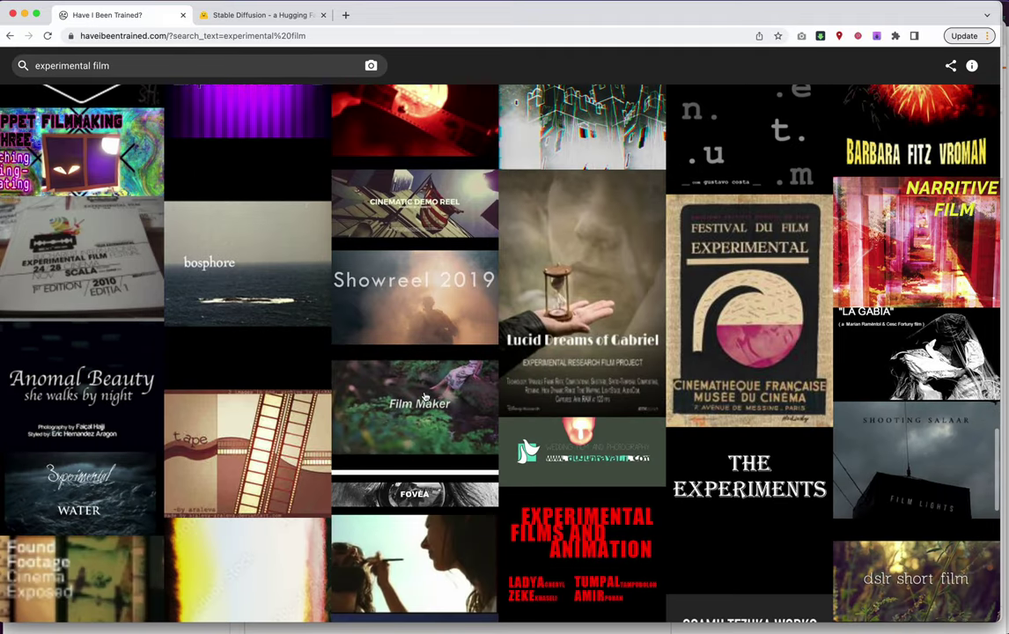
{"action": "scroll", "coordinate": [425, 397], "scroll_direction": "down", "scroll_amount": 10}
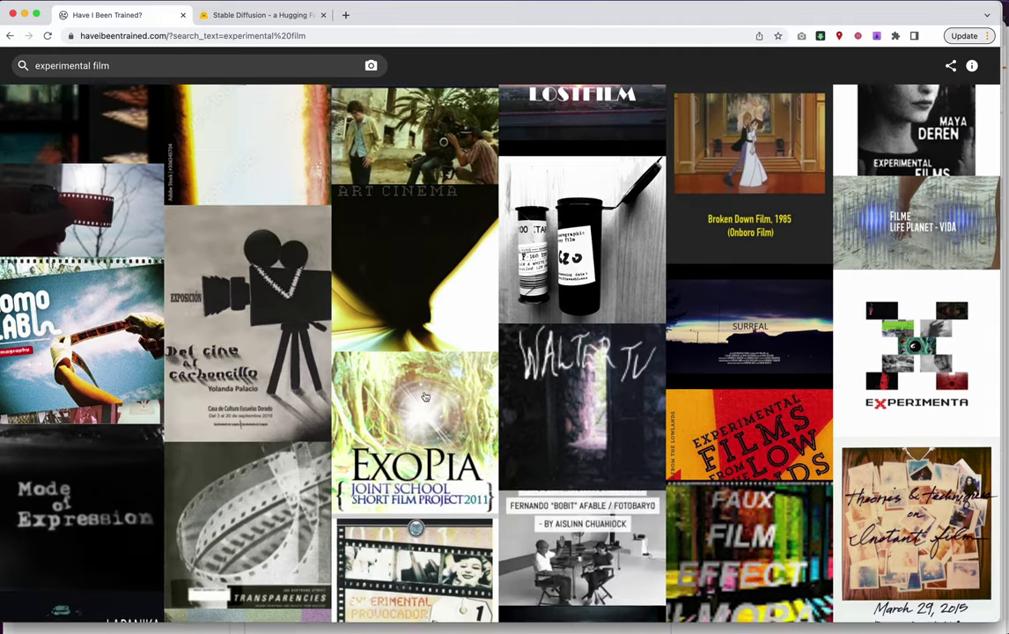
{"action": "scroll", "coordinate": [425, 397], "scroll_direction": "down", "scroll_amount": 8}
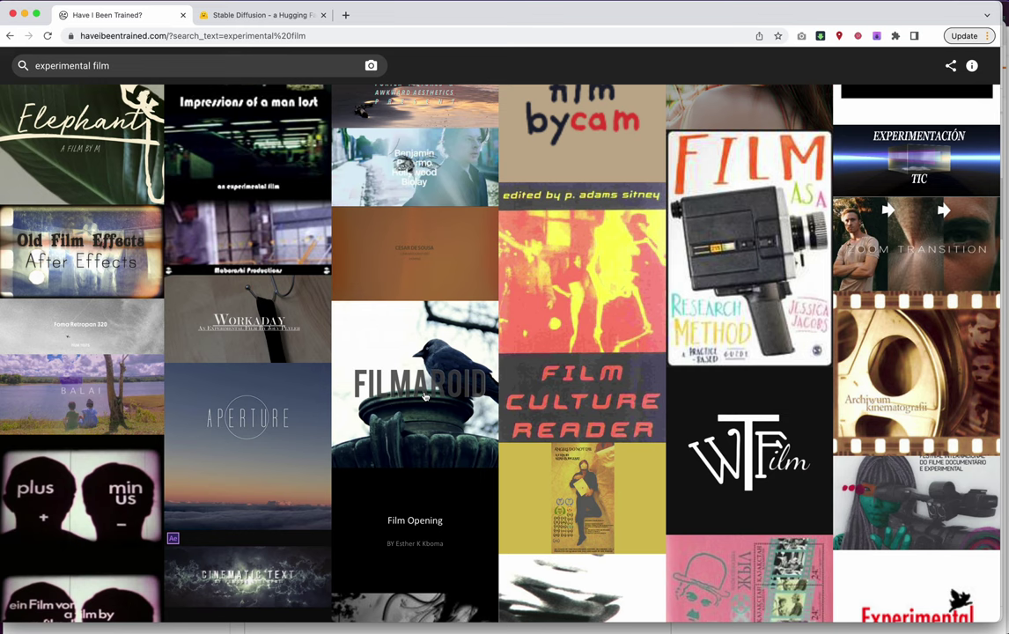
{"action": "scroll", "coordinate": [425, 397], "scroll_direction": "down", "scroll_amount": 8}
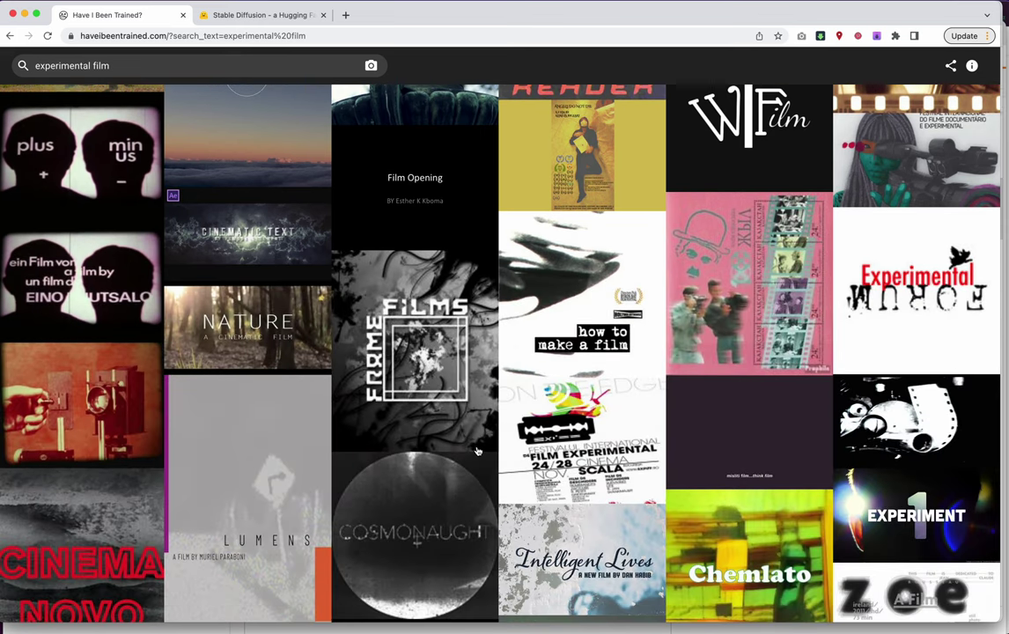